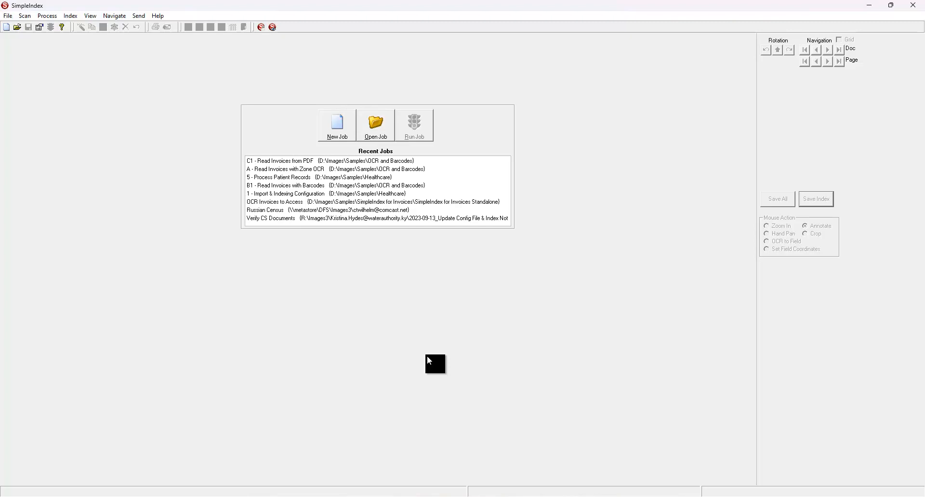
# Examine the barcodes in Sample Page - 0001.TIF and the coversheet in Healthcare Samples.tif, and close both images
pyautogui.click(624, 496)
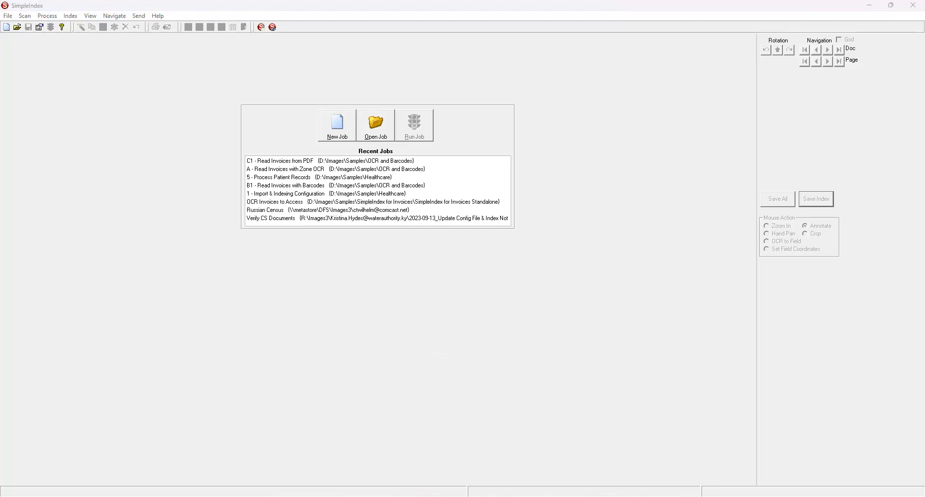
pyautogui.click(612, 476)
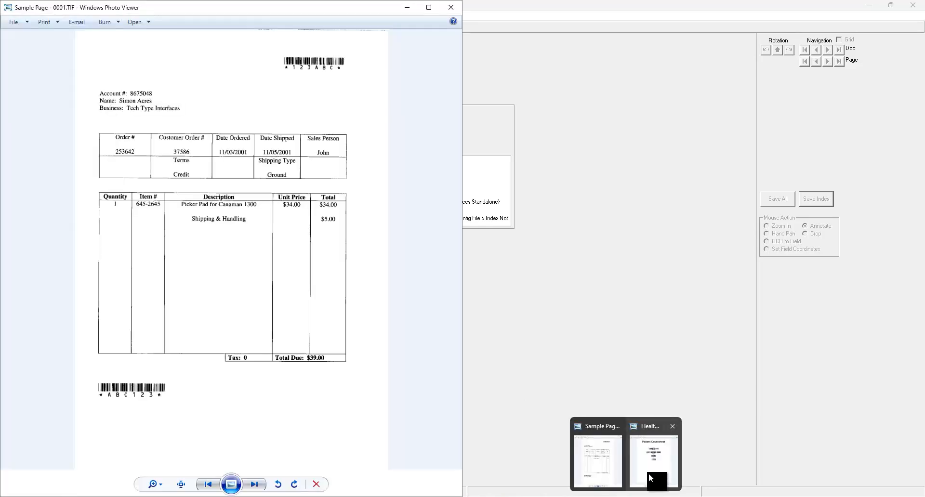
pyautogui.click(649, 474)
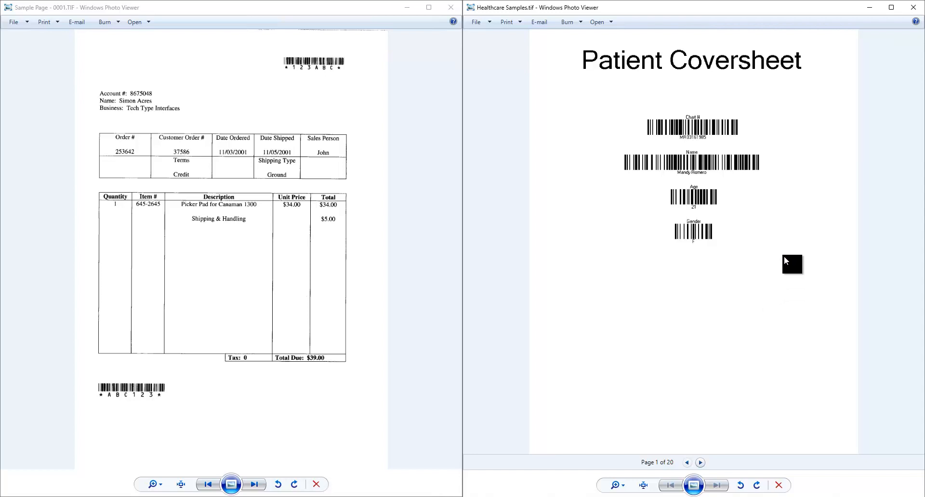
pyautogui.click(681, 336)
pyautogui.click(451, 7)
pyautogui.click(914, 7)
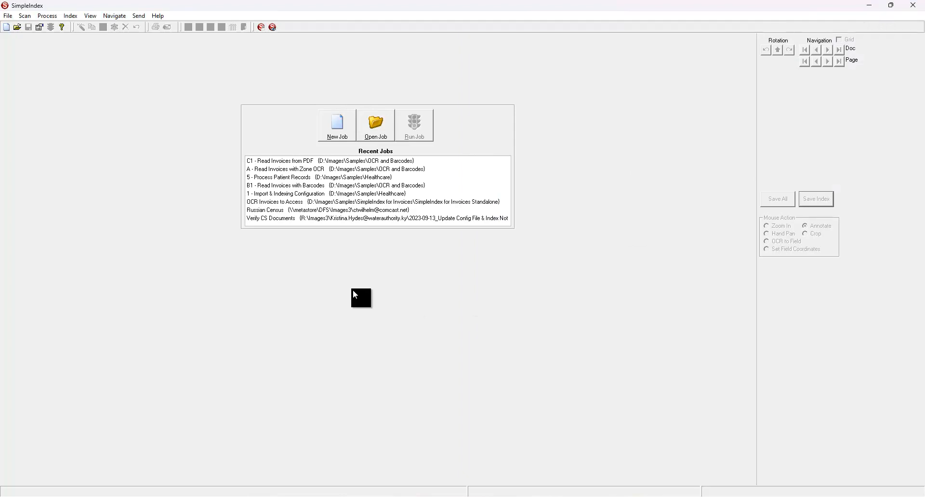
# Open and run the job "B1 - Read Invoices with Barcodes", and view both barcodes on the first sample invoice
pyautogui.doubleClick(306, 186)
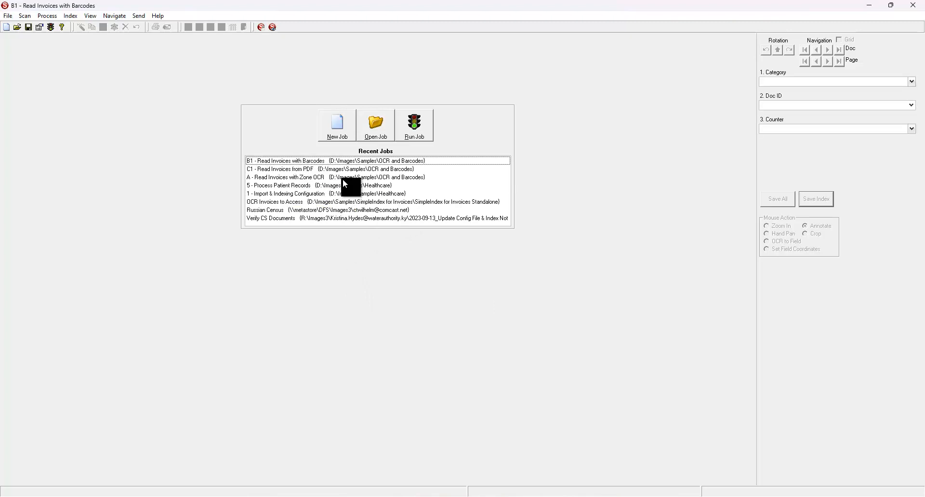
pyautogui.click(431, 142)
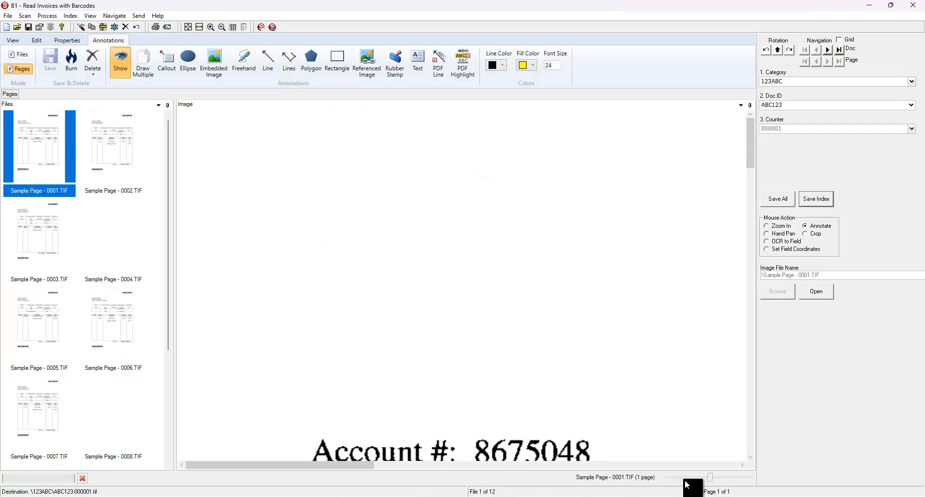
pyautogui.moveTo(679, 479); pyautogui.dragTo(688, 479)
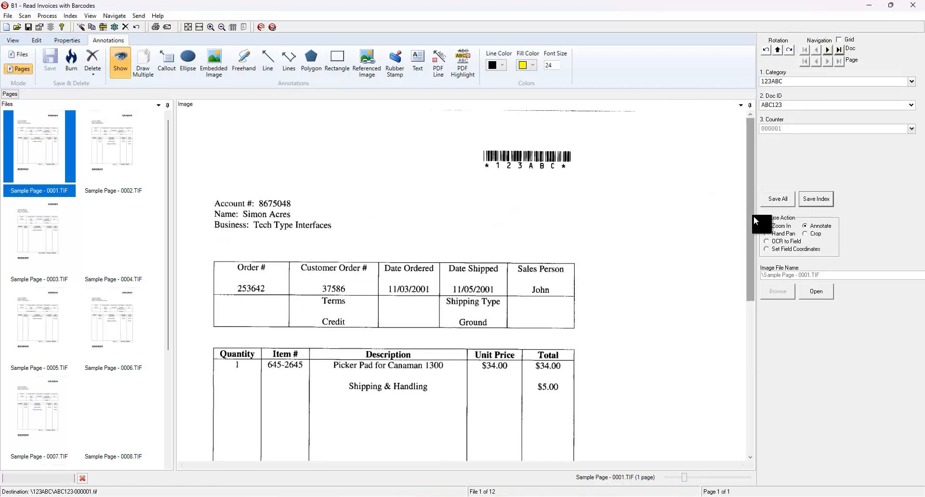
pyautogui.moveTo(746, 260); pyautogui.dragTo(741, 408)
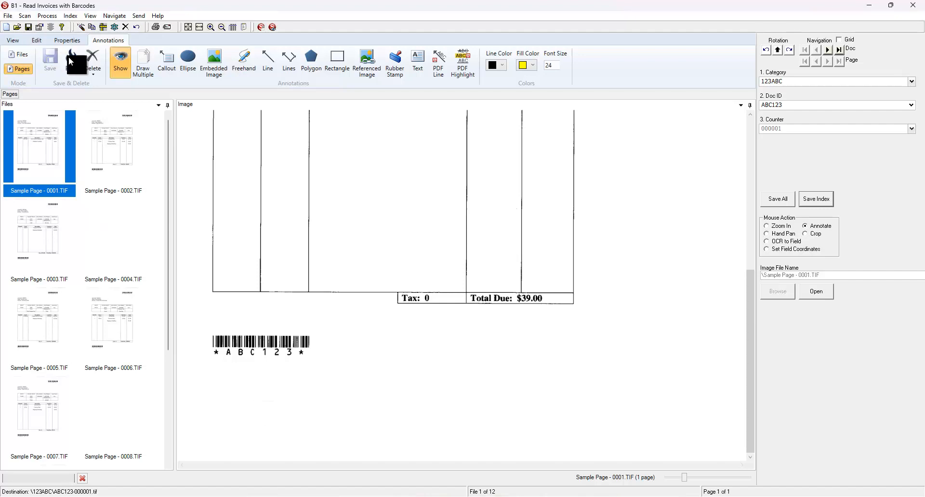
# Review the job's index field templates, available barcode engines and barcode recognition settings, and close the configuration without changes
pyautogui.click(39, 27)
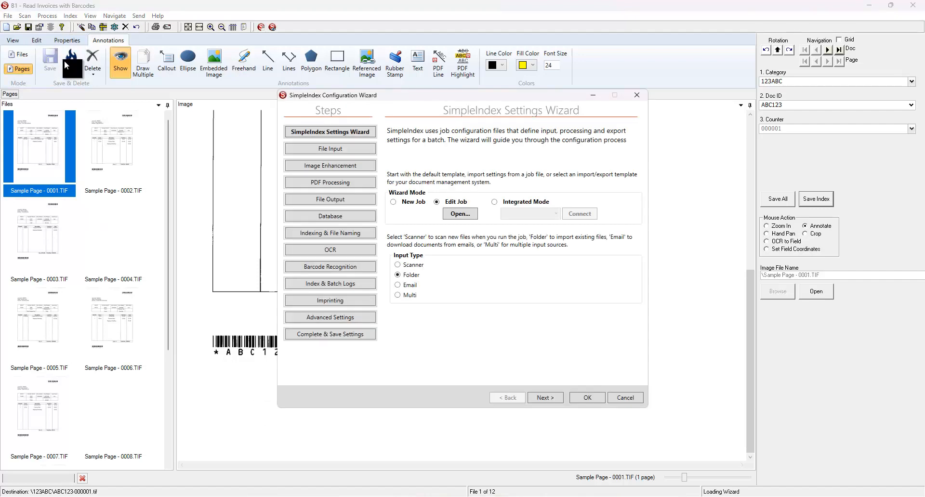
pyautogui.click(312, 234)
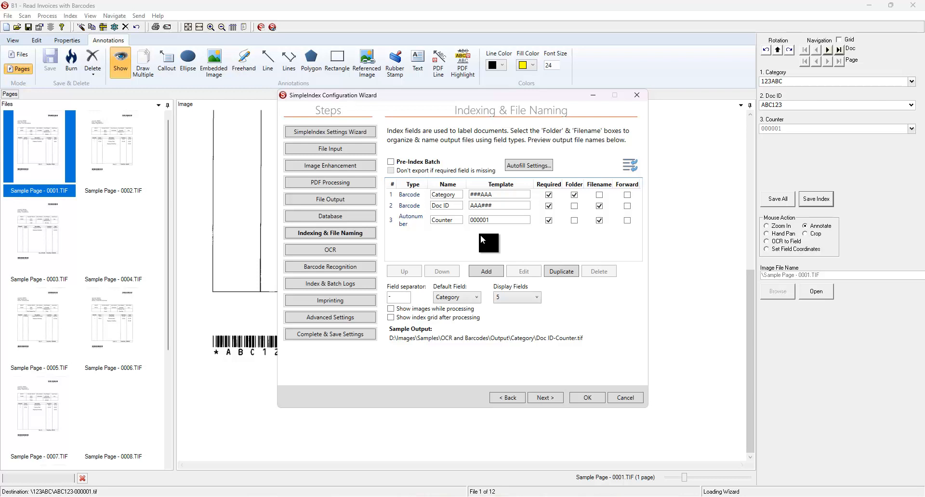
pyautogui.click(356, 269)
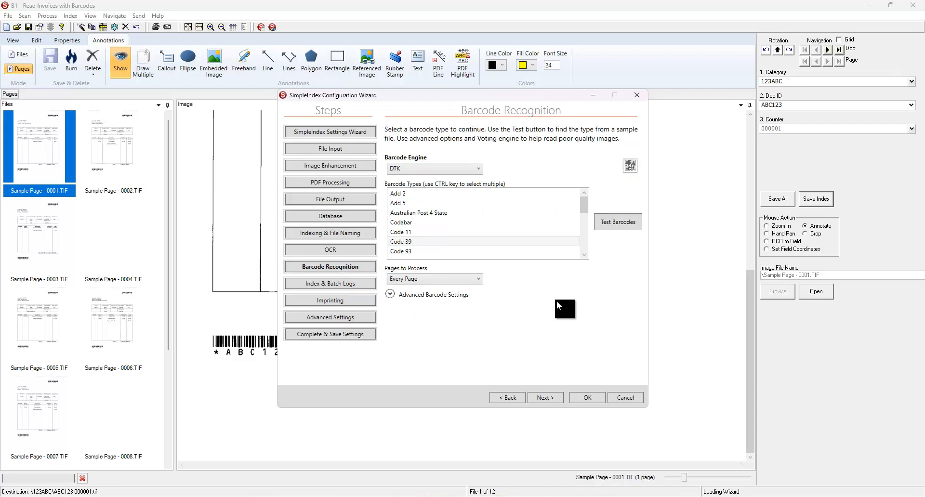
pyautogui.click(475, 169)
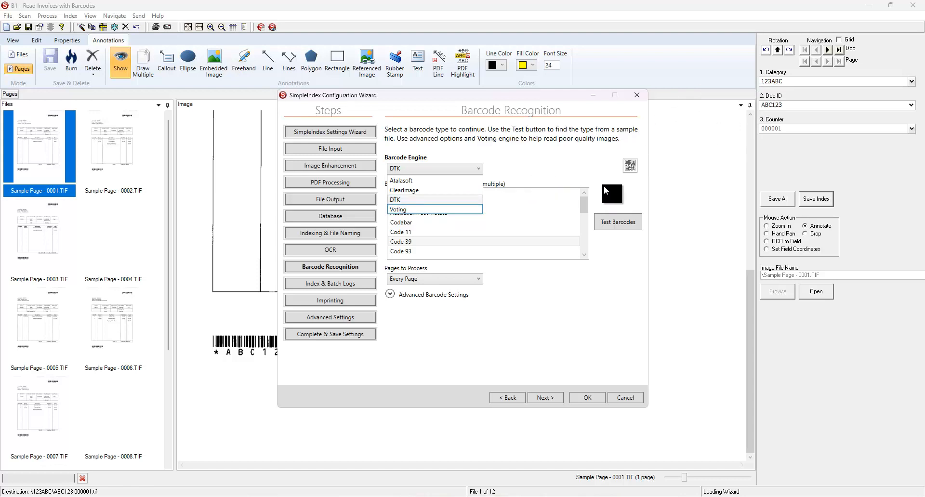
pyautogui.click(603, 186)
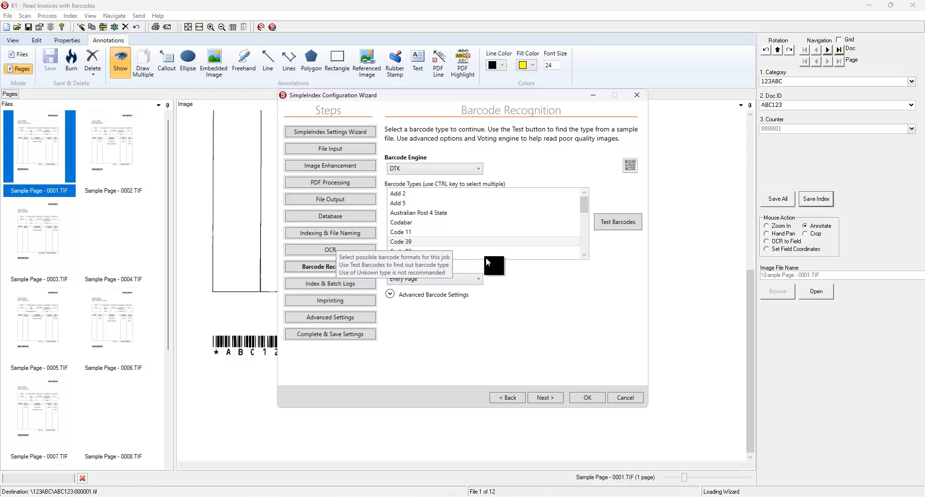
pyautogui.press('Escape')
pyautogui.click(472, 287)
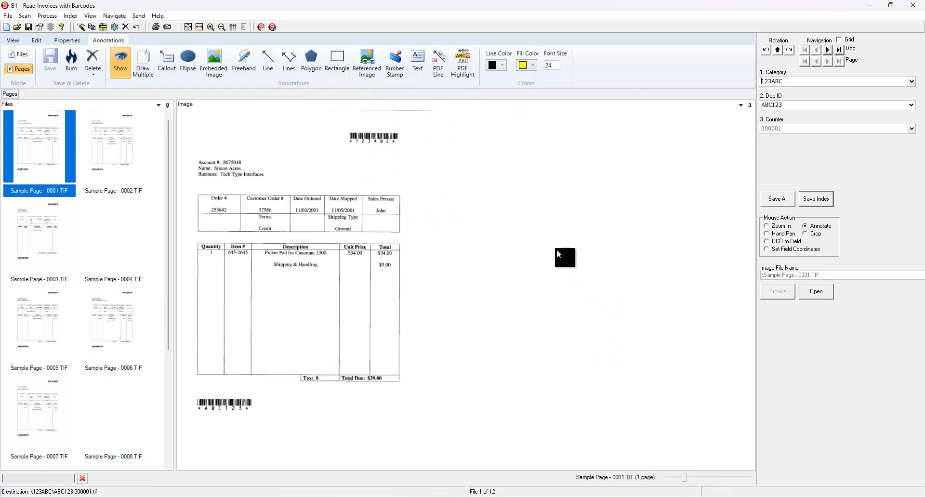
# Show the index grid and check the records in rows 6 and 8
pyautogui.click(840, 39)
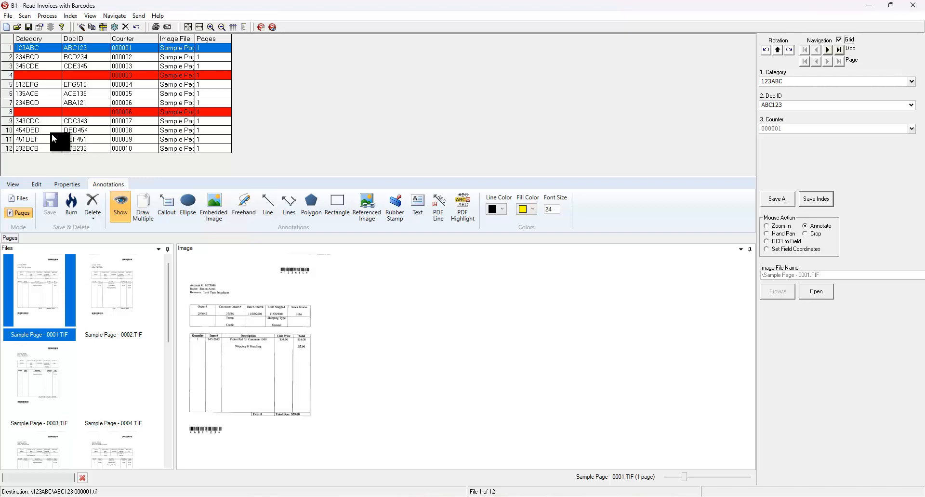
pyautogui.click(87, 95)
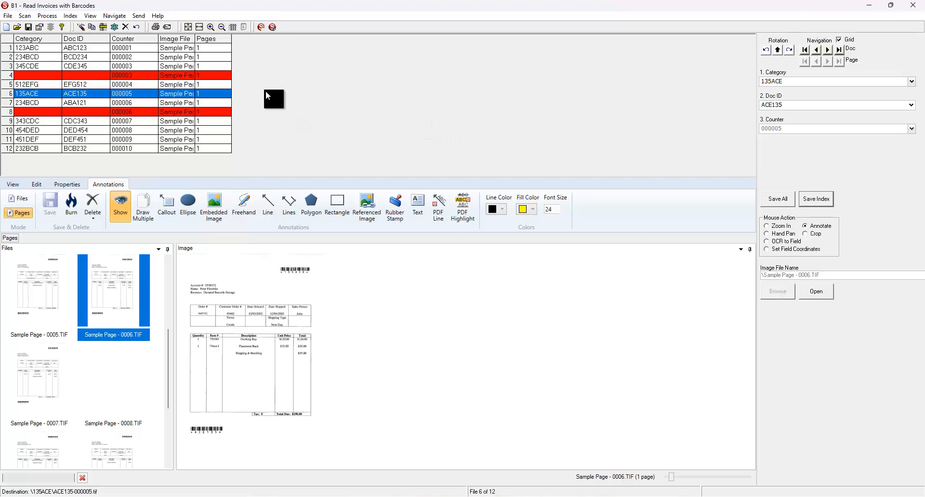
pyautogui.click(78, 111)
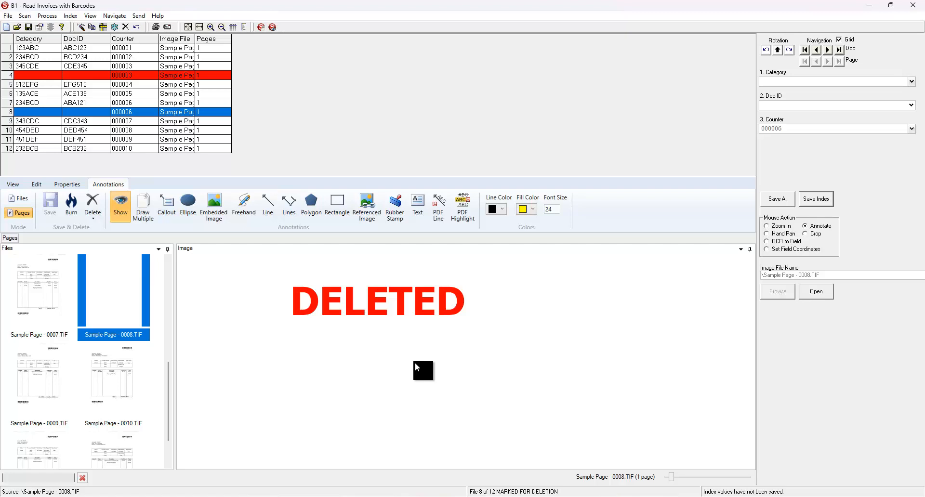
# Save all invoice indexes with their current values and release the batch
pyautogui.click(783, 202)
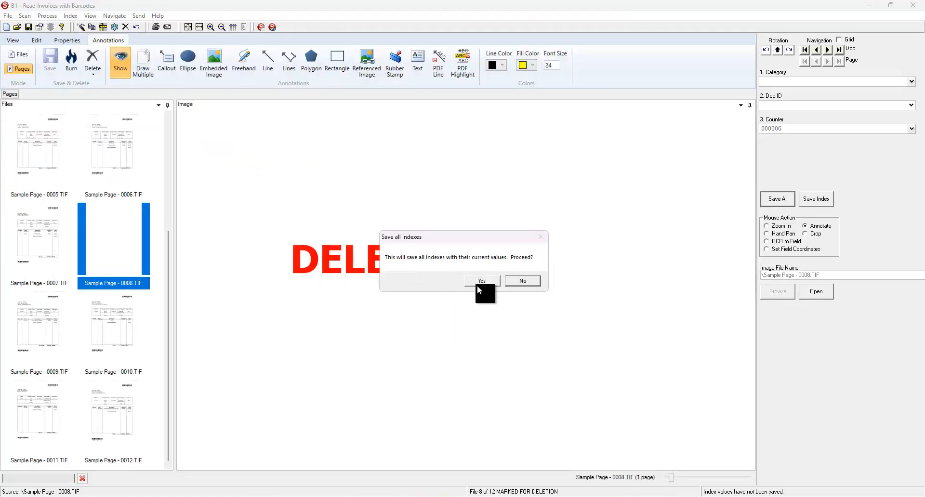
pyautogui.click(477, 282)
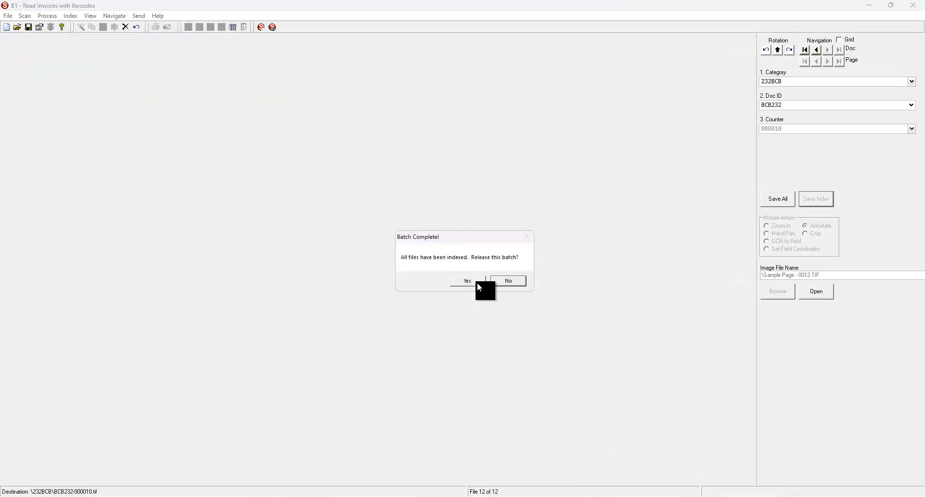
pyautogui.click(477, 283)
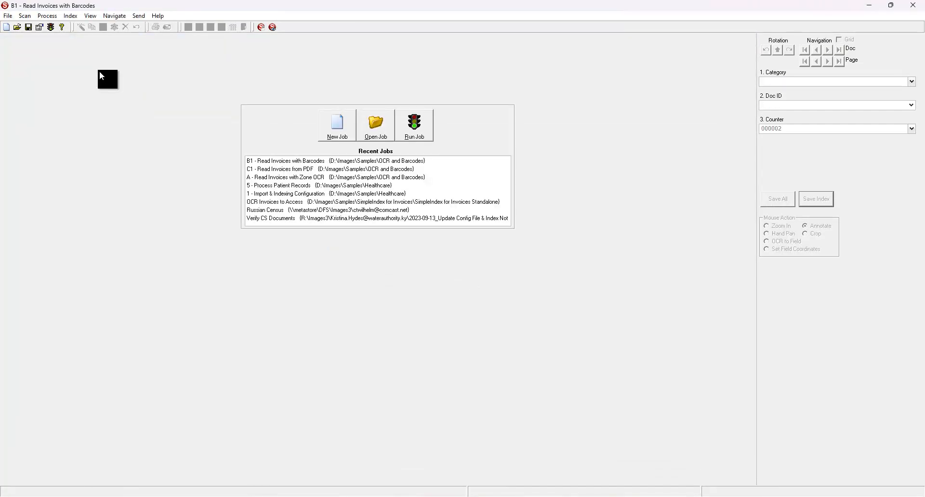
# Open the job's output folder and inspect the exported invoice in the 123ABC subfolder
pyautogui.click(91, 15)
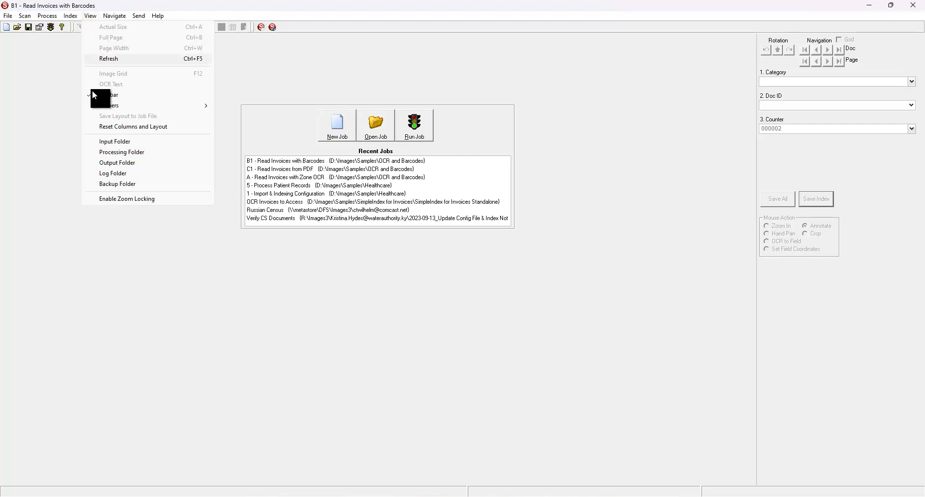
pyautogui.click(96, 167)
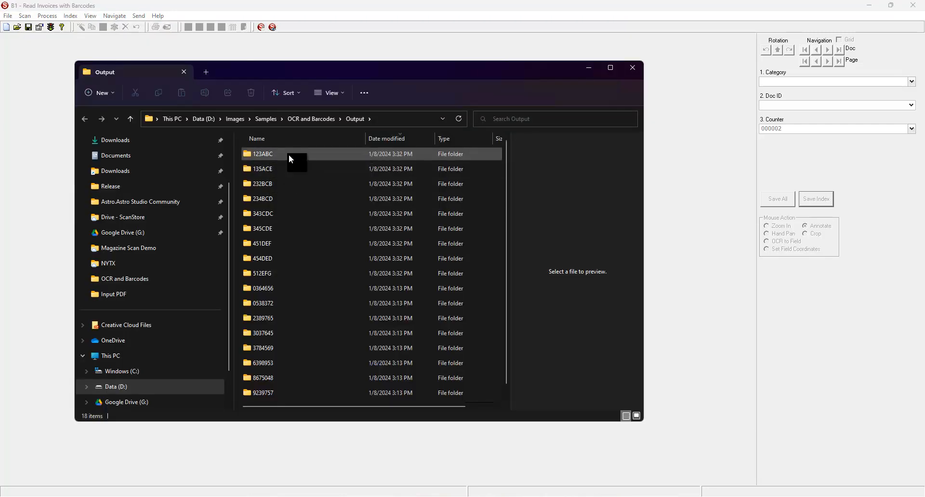
pyautogui.doubleClick(289, 155)
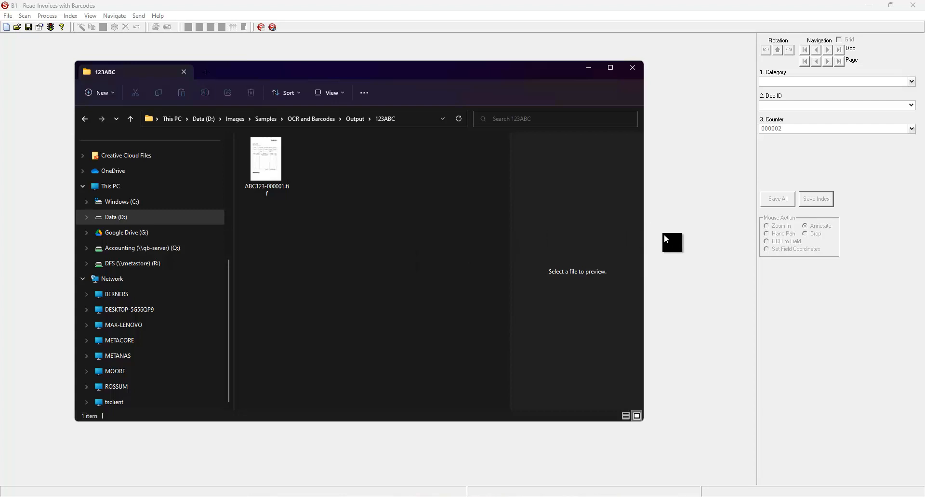
pyautogui.click(669, 237)
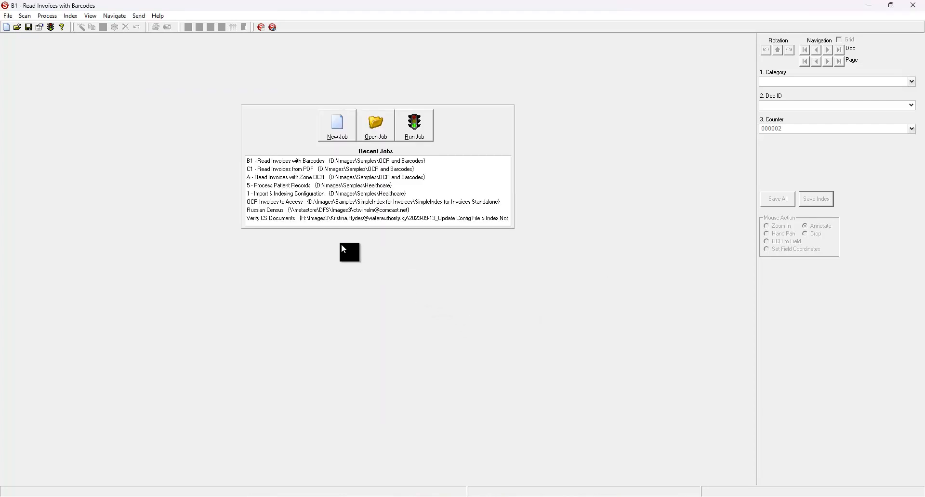
# Open and run the job "5 - Process Patient Records"
pyautogui.doubleClick(260, 185)
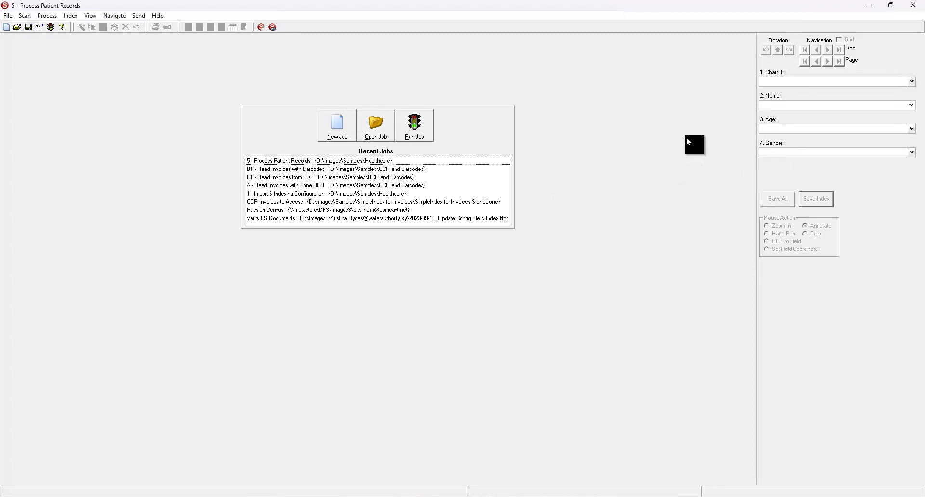
pyautogui.click(422, 125)
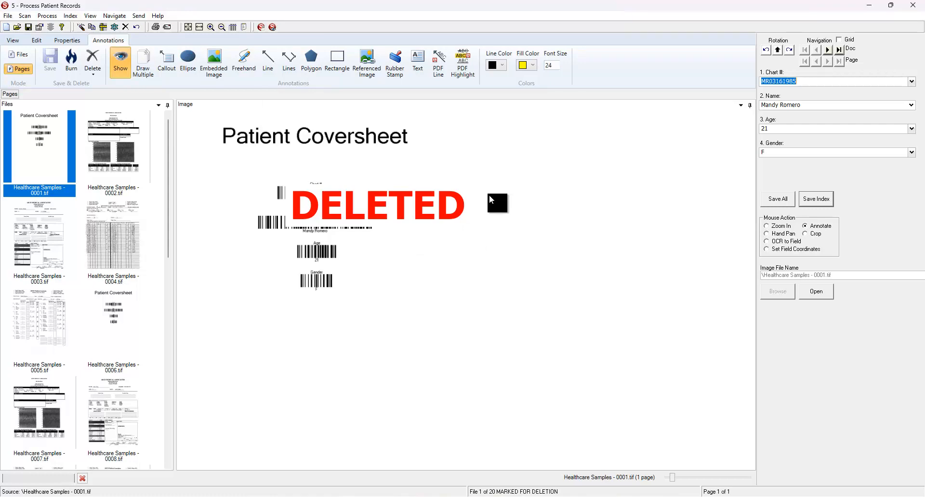
# Clear the first coversheet's deletion mark to examine its barcodes and the index grid, and restore the mark
pyautogui.click(125, 27)
pyautogui.moveTo(188, 180); pyautogui.dragTo(285, 184)
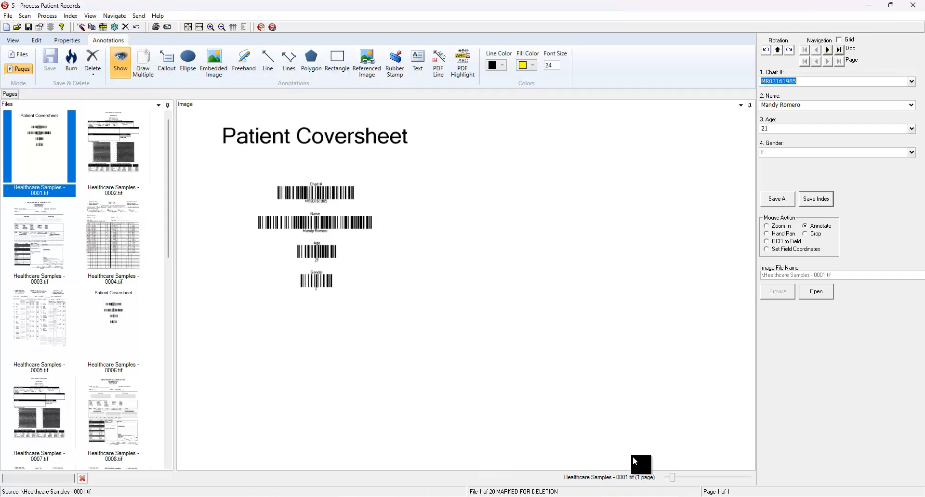
pyautogui.moveTo(674, 477); pyautogui.dragTo(680, 477)
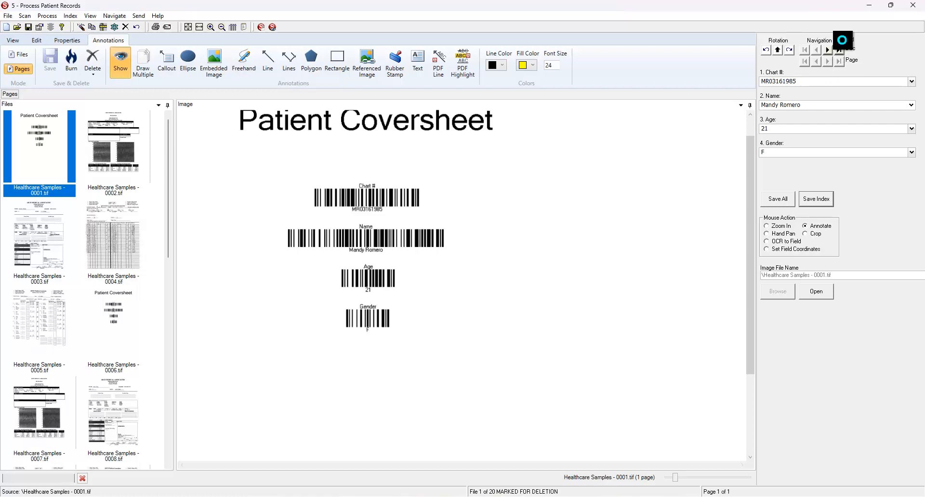
pyautogui.click(839, 39)
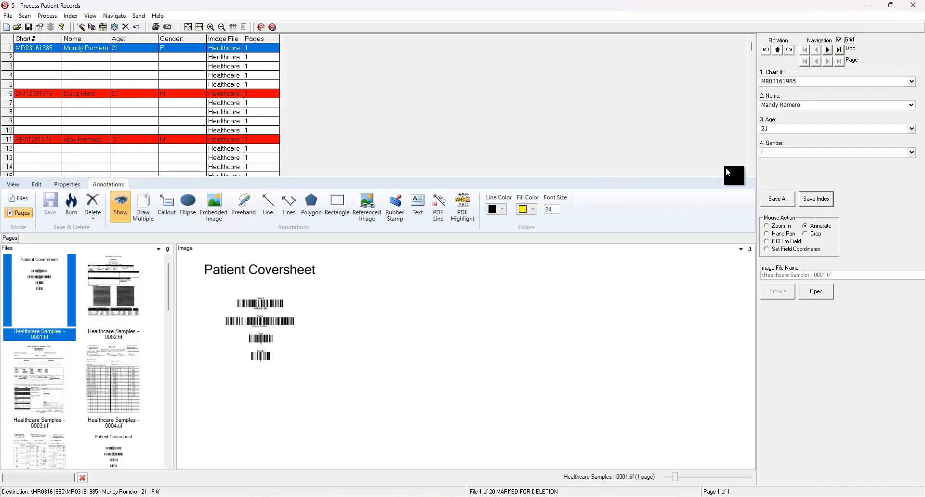
pyautogui.click(124, 28)
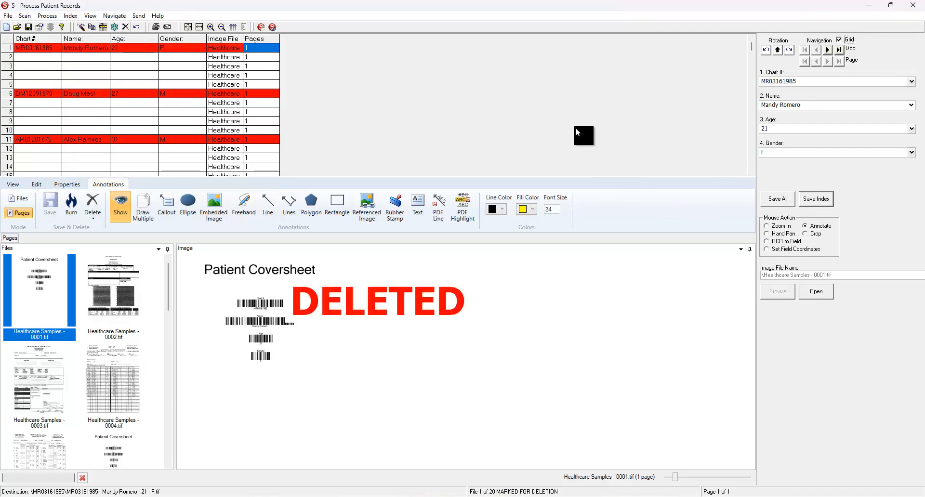
# Save the indexes of the first two pages individually, and save all remaining indexes without releasing the batch
pyautogui.click(810, 201)
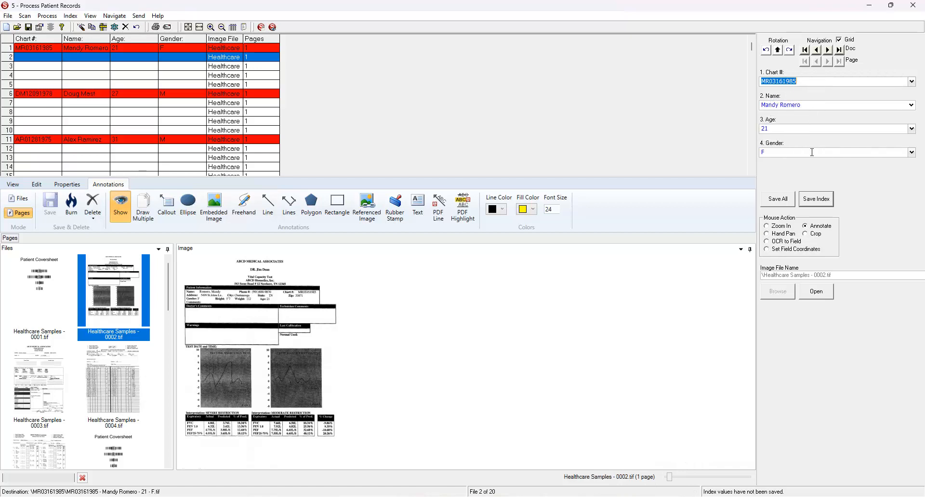
pyautogui.click(809, 199)
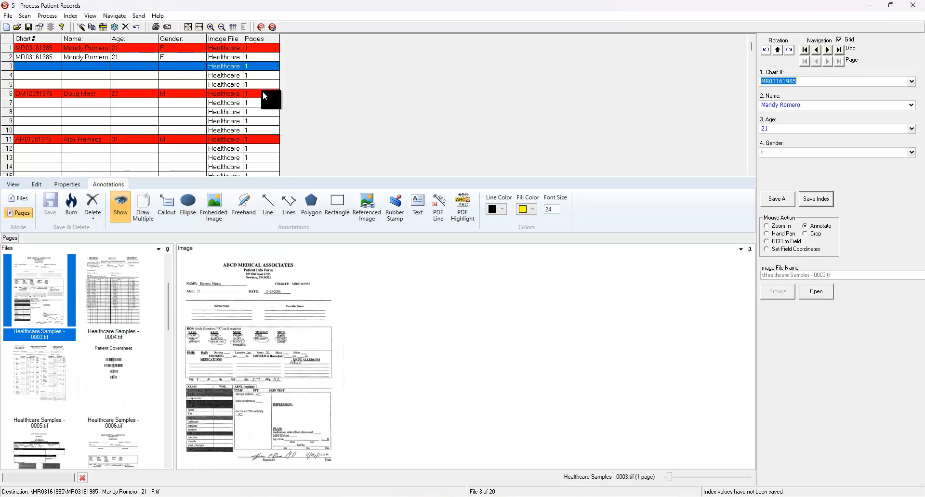
pyautogui.click(779, 199)
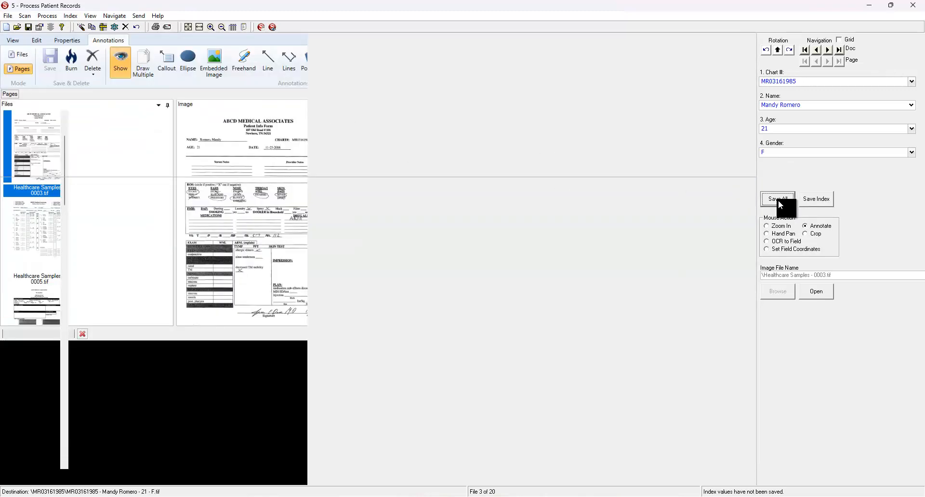
pyautogui.click(475, 282)
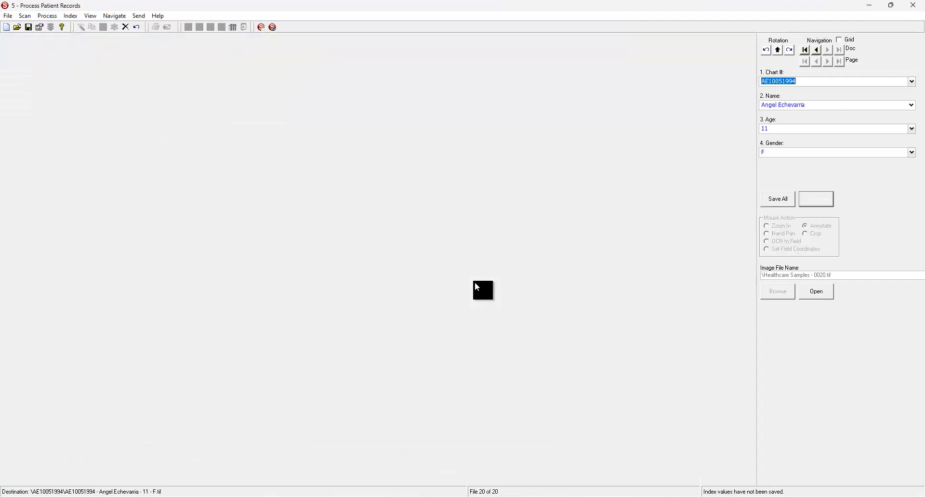
pyautogui.click(514, 282)
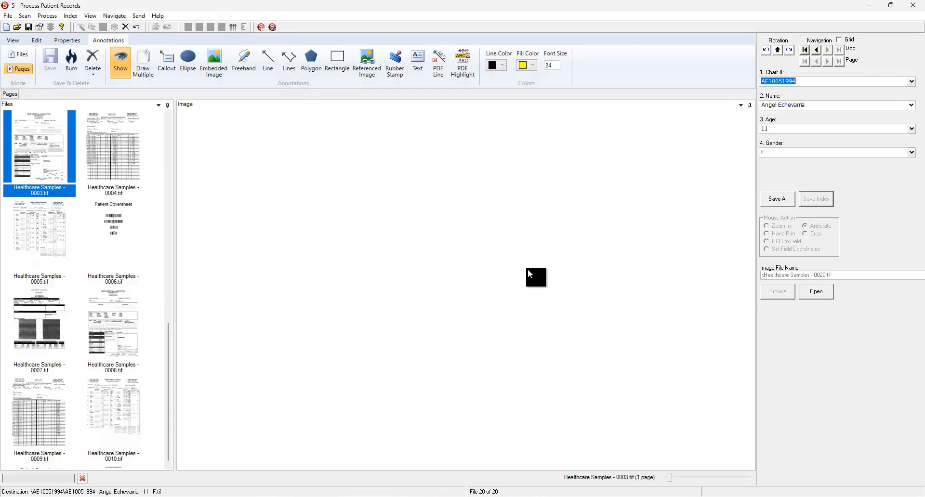
# Show the index grid, then save the last page's index and release the batch
pyautogui.click(841, 40)
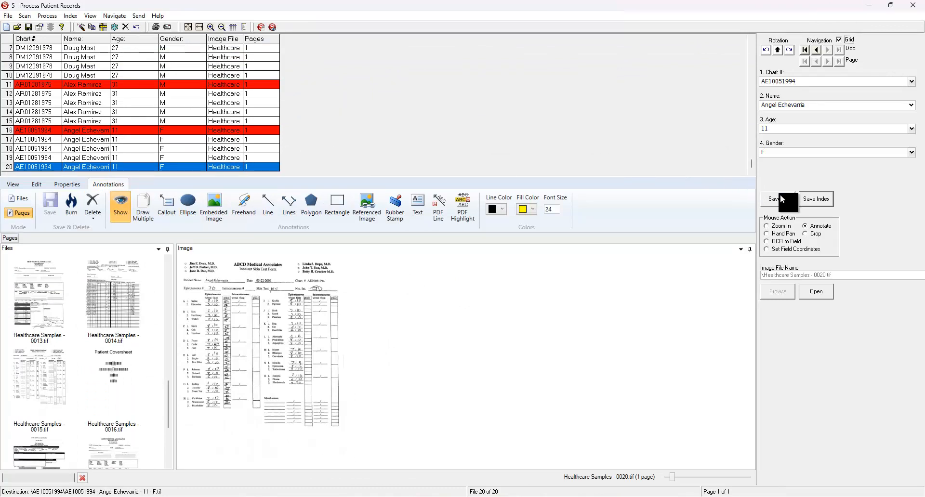
pyautogui.click(819, 198)
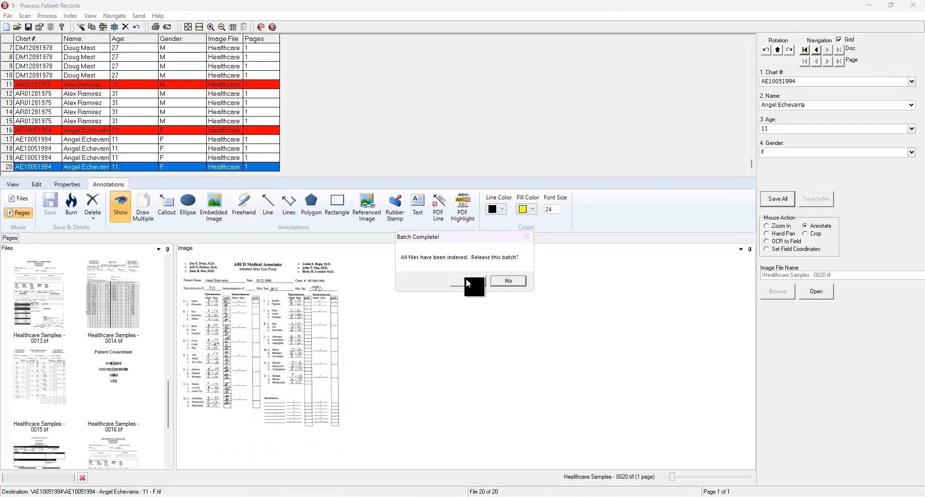
pyautogui.click(467, 279)
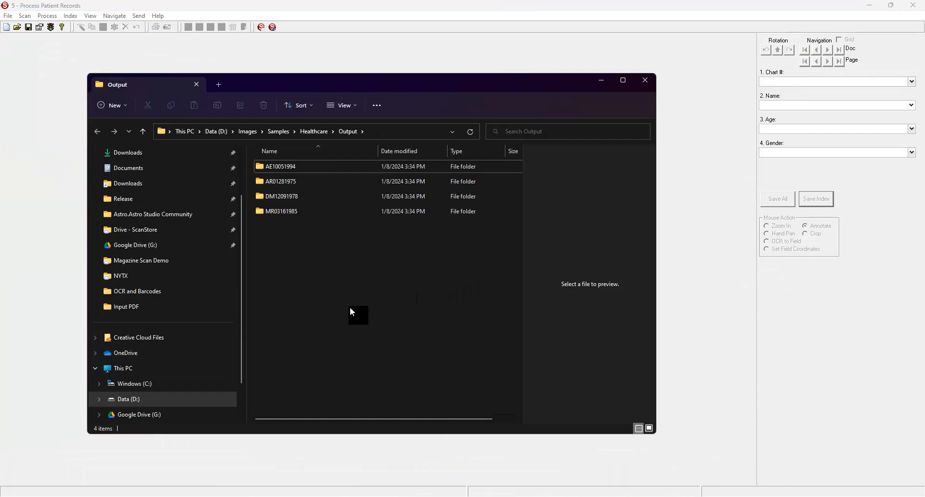
# Open the first patient's output subfolder to inspect the exported TIFF, and view the Sample Estimate PDF in Acrobat
pyautogui.doubleClick(290, 169)
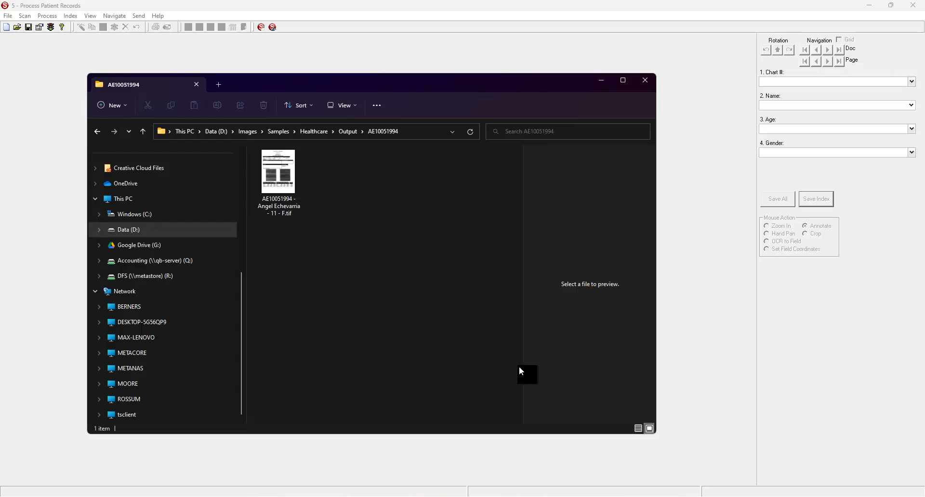
pyautogui.click(647, 496)
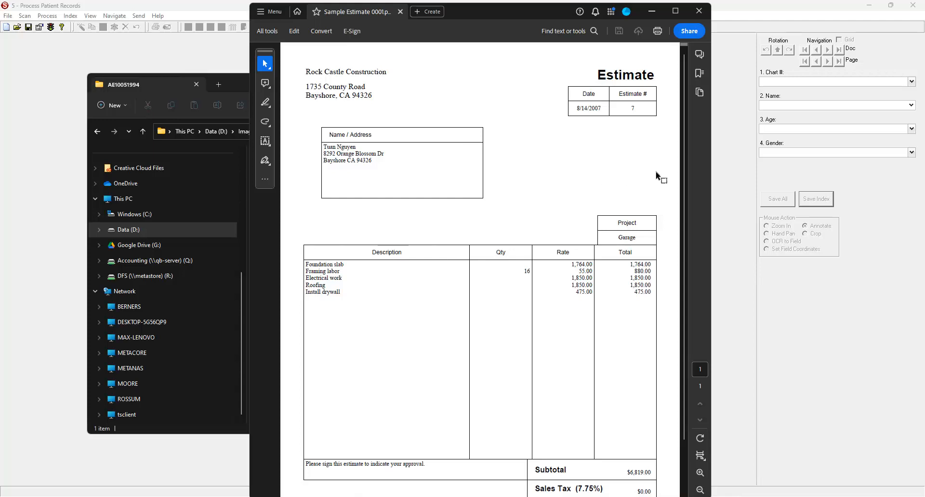
pyautogui.click(731, 148)
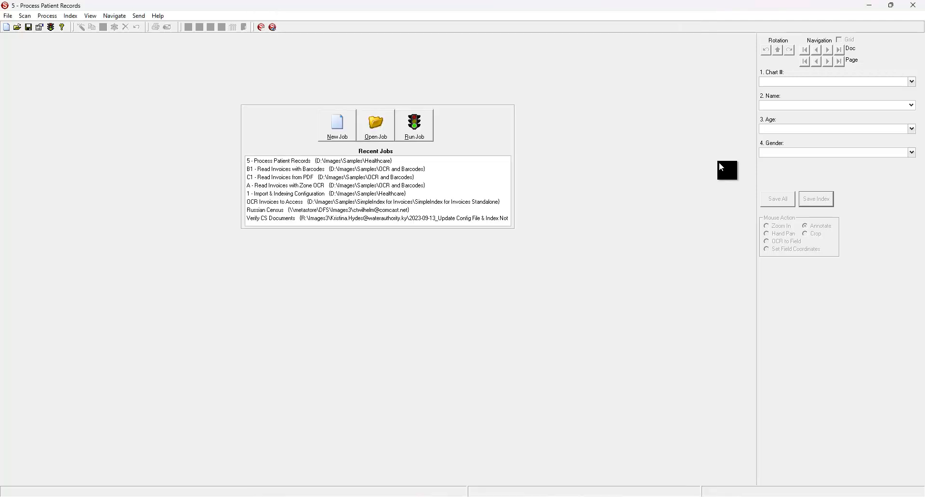
# Open and run the job "A - Read Invoices with Zone OCR", and display the field zones on the enlarged first invoice
pyautogui.doubleClick(273, 187)
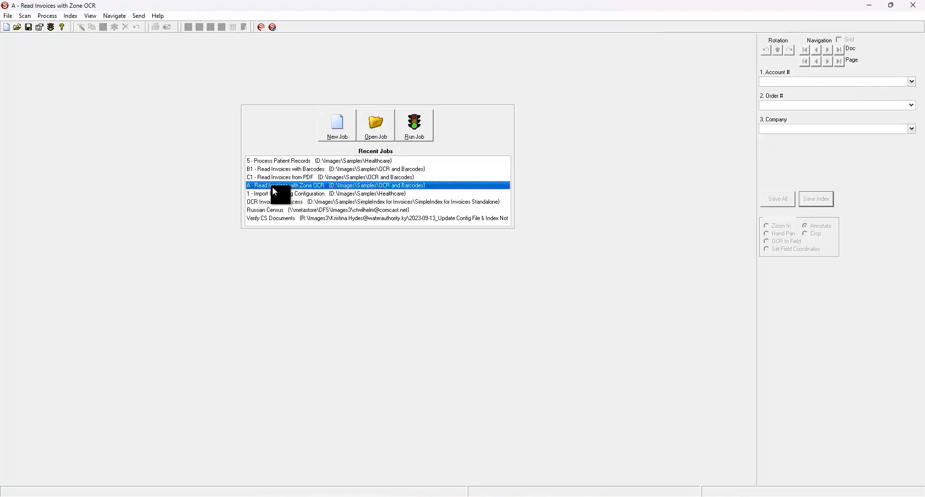
pyautogui.click(429, 130)
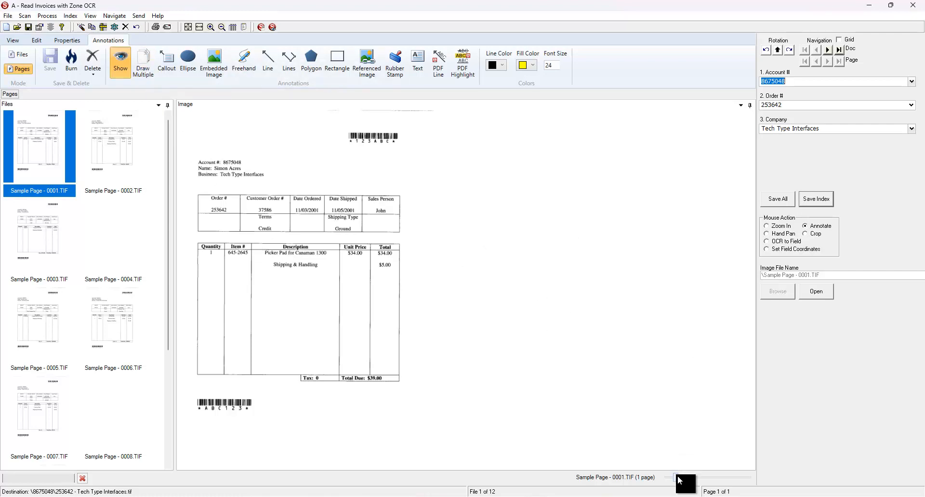
pyautogui.moveTo(677, 477); pyautogui.dragTo(686, 477)
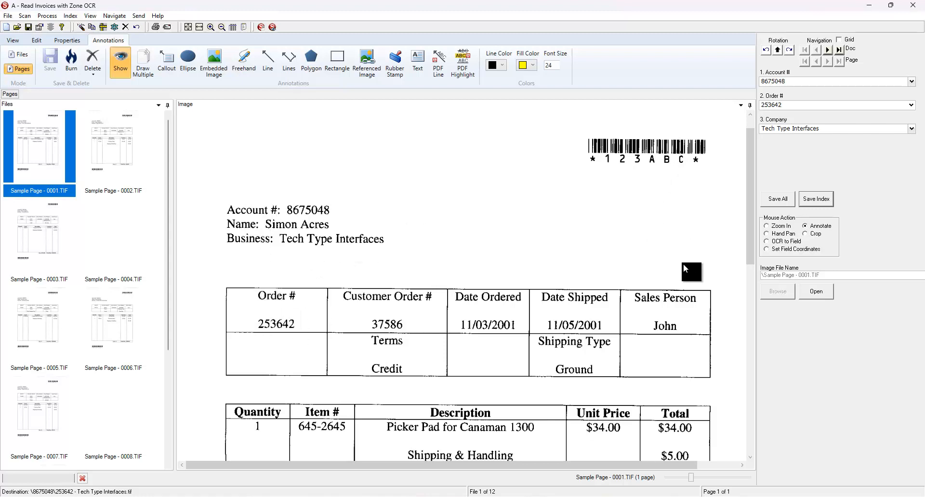
pyautogui.click(767, 249)
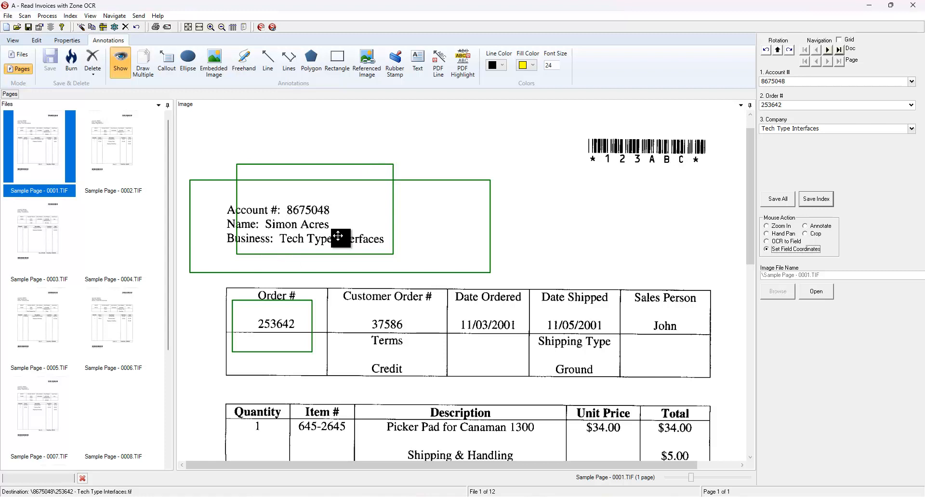
# Examine the Company field's Dictionary Matching settings in the job configuration, leaving the field settings without changes
pyautogui.click(40, 27)
pyautogui.click(320, 234)
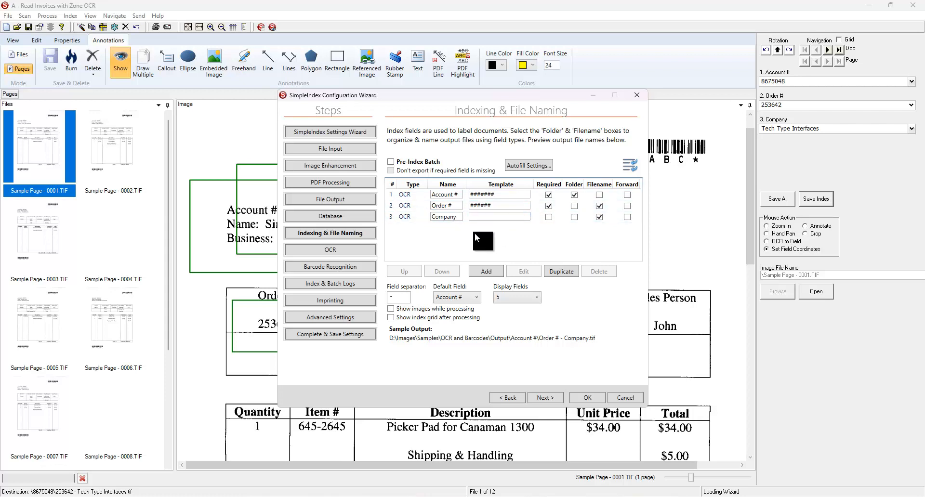
pyautogui.click(405, 221)
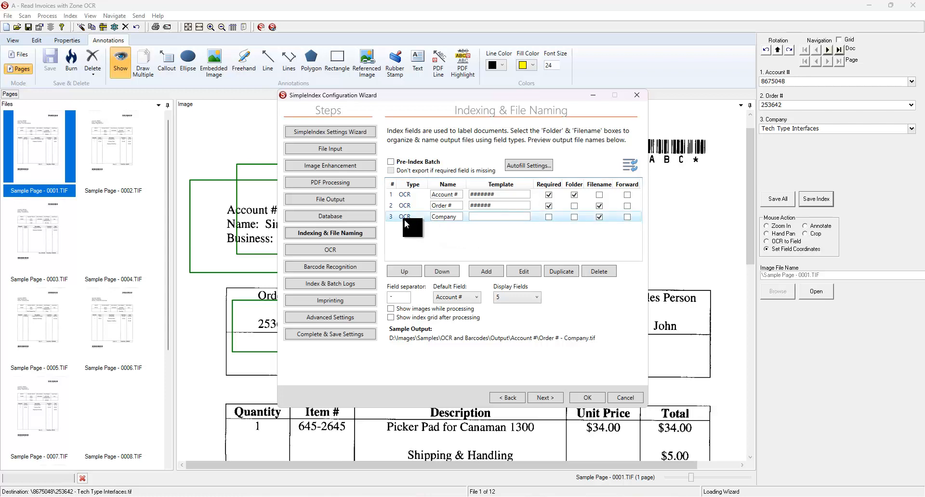
pyautogui.click(523, 271)
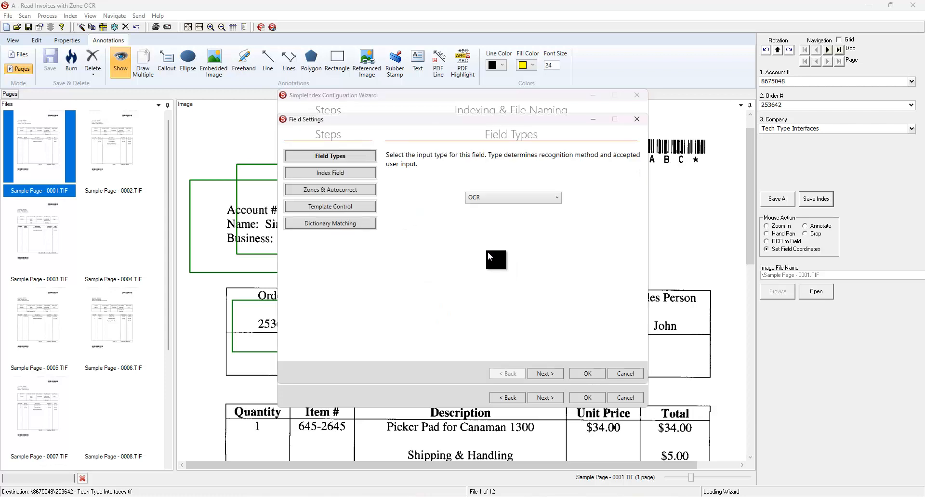
pyautogui.click(327, 224)
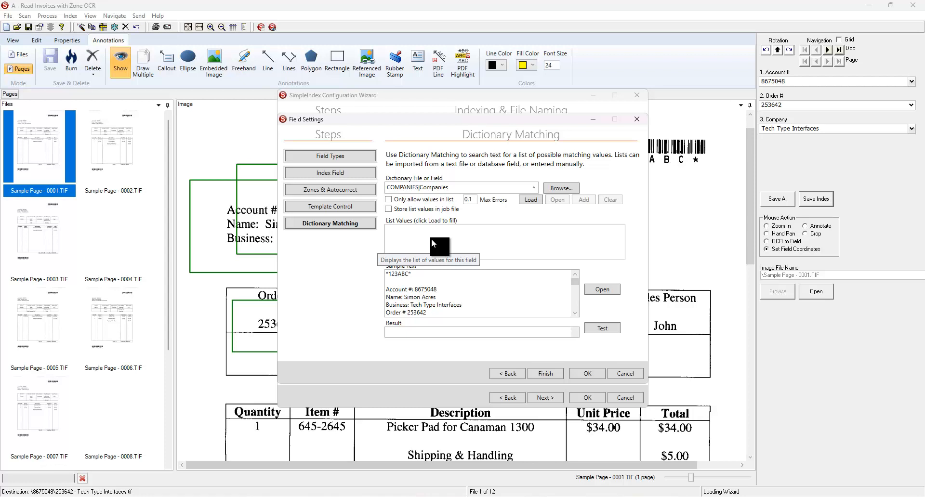
pyautogui.click(625, 374)
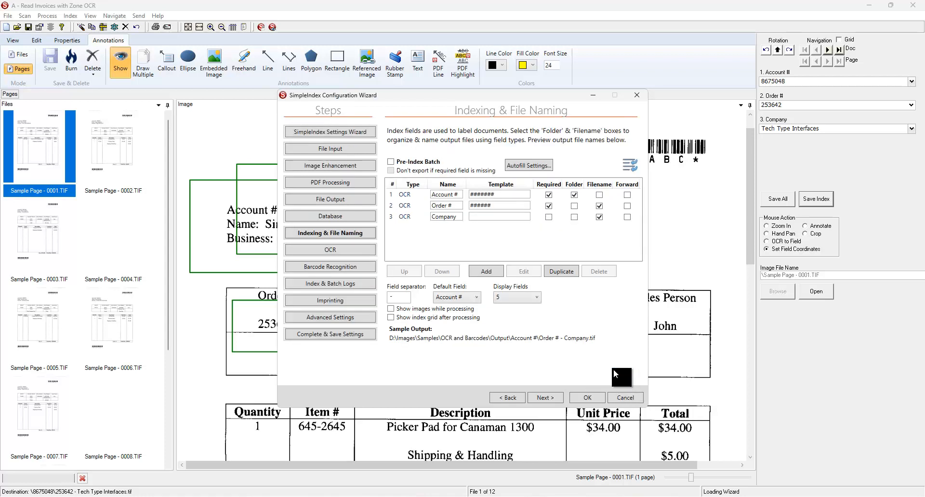
# Review the available OCR engines in the job's OCR settings, and cancel the configuration wizard discarding changes
pyautogui.click(318, 252)
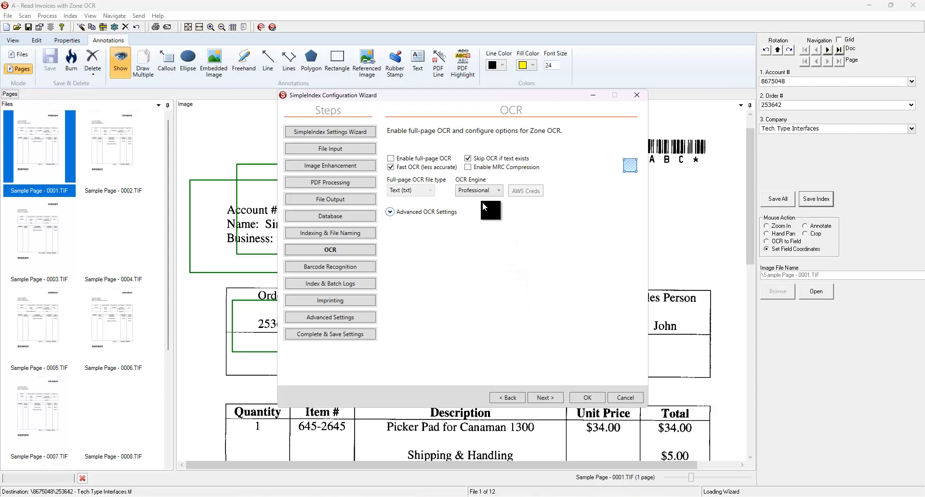
pyautogui.click(499, 190)
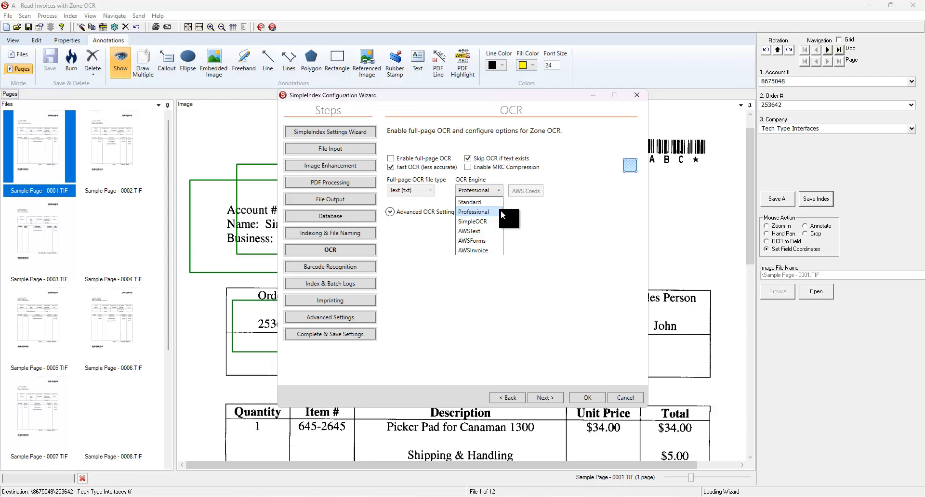
pyautogui.click(555, 237)
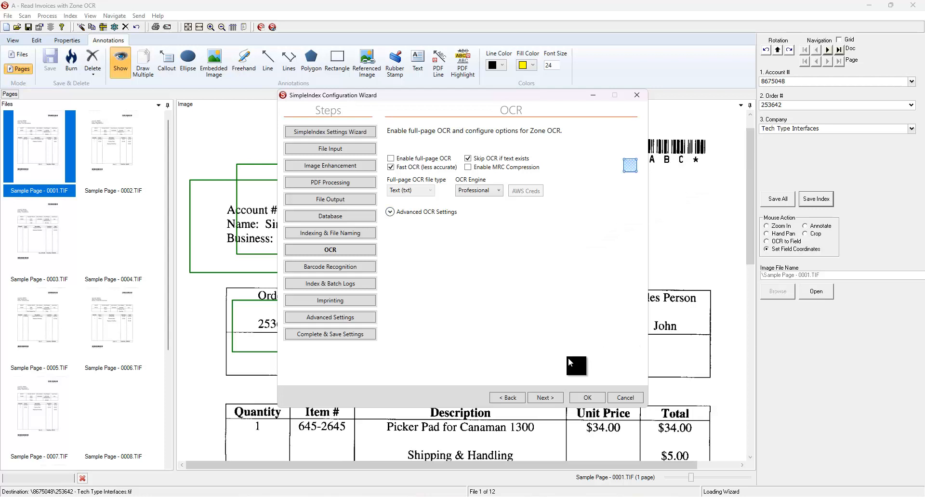
pyautogui.click(499, 190)
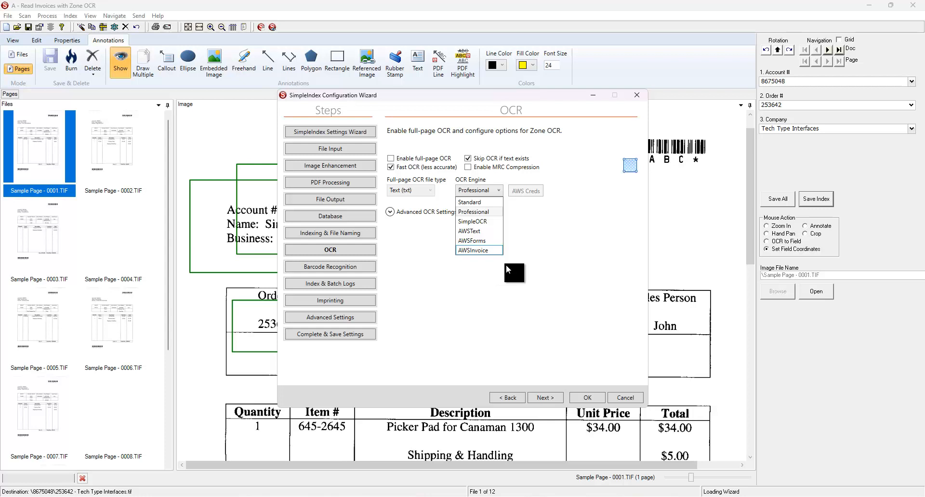
pyautogui.click(542, 276)
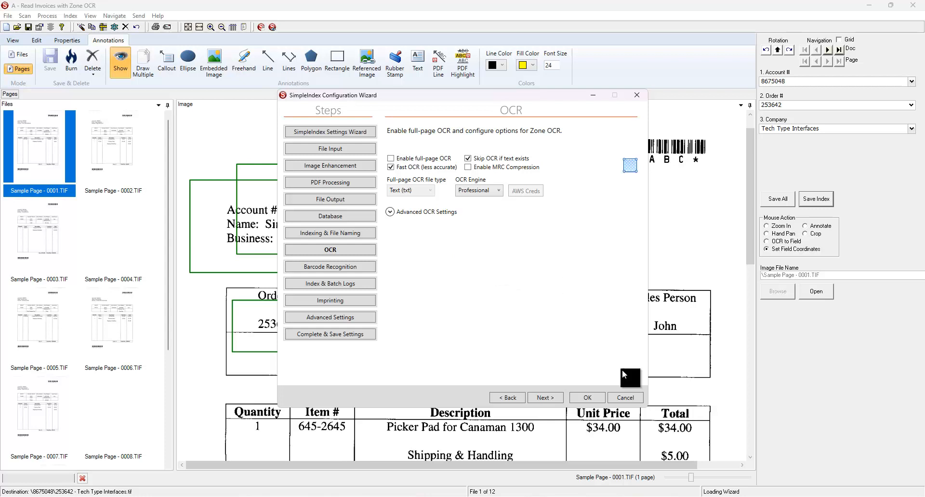
pyautogui.click(626, 398)
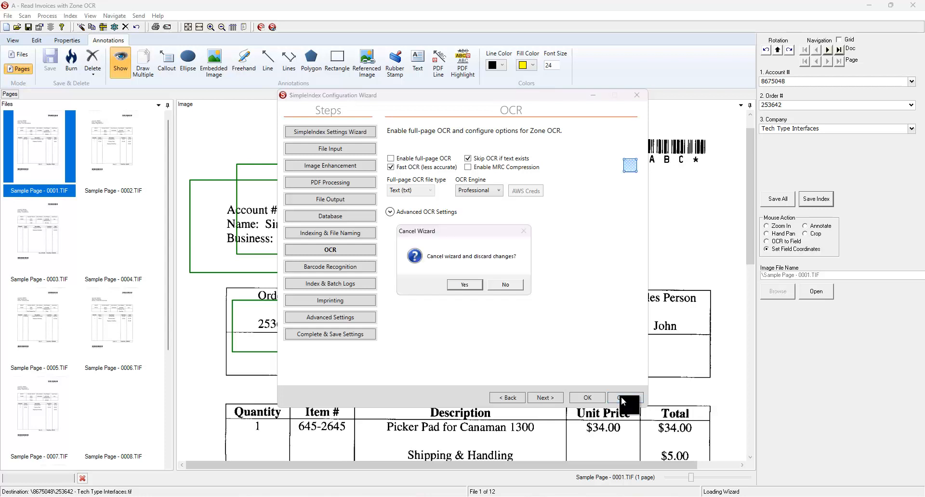
pyautogui.click(469, 286)
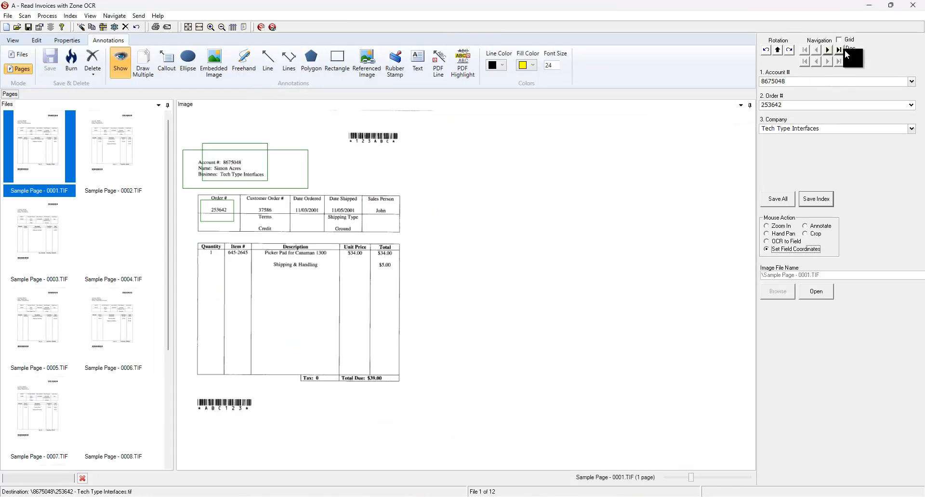
# Display the index grid for the invoices, save all indexes with their current values and release the batch
pyautogui.click(843, 39)
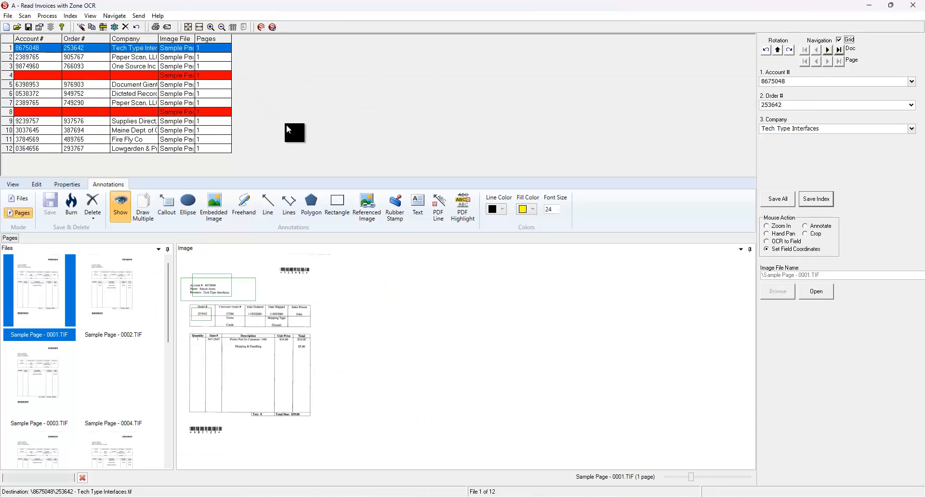
pyautogui.click(787, 202)
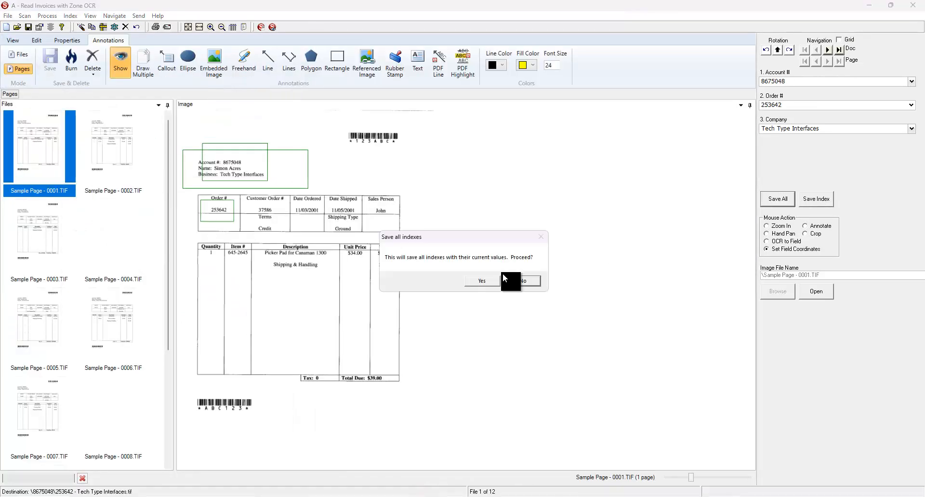
pyautogui.click(495, 286)
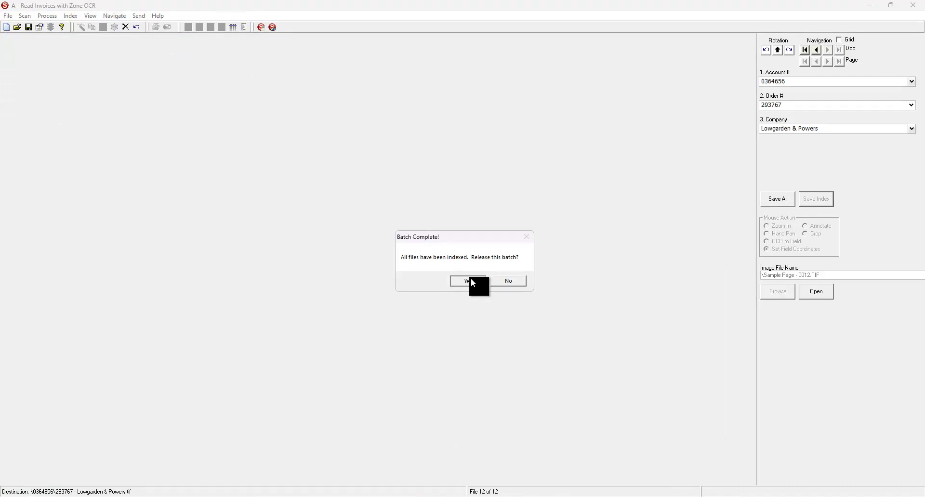
pyautogui.click(470, 278)
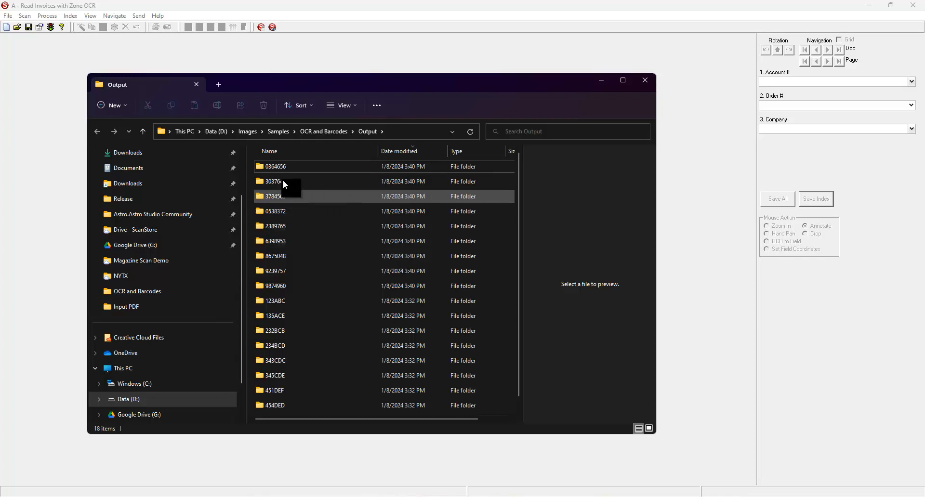
# Open the first account's subfolder in the job's output folder to inspect the exported invoice
pyautogui.doubleClick(273, 166)
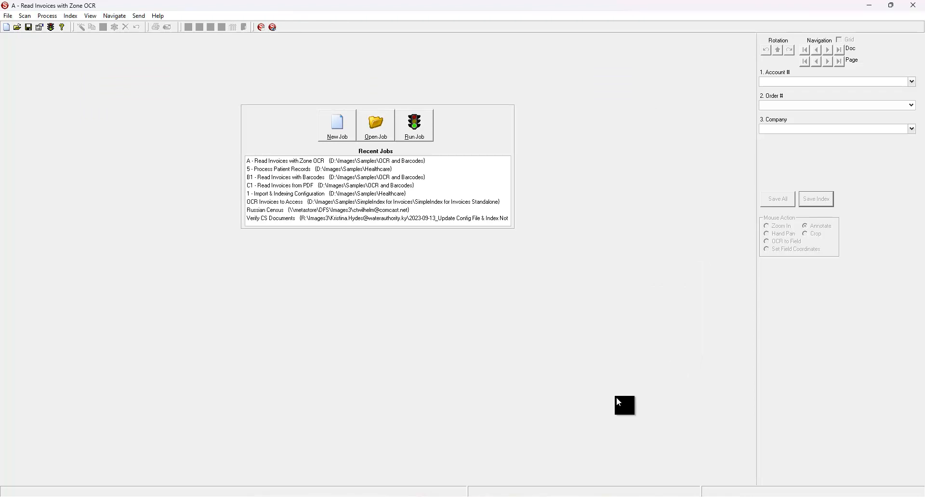
# Switch to the Sample Estimate PDF in Acrobat, select the company's address text to check it is selectable, and close the document
pyautogui.moveTo(647, 496)
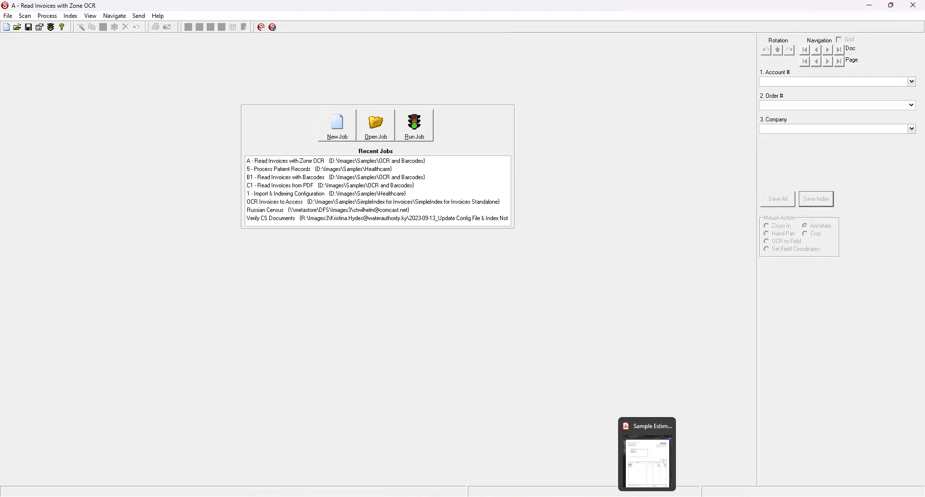
pyautogui.click(647, 460)
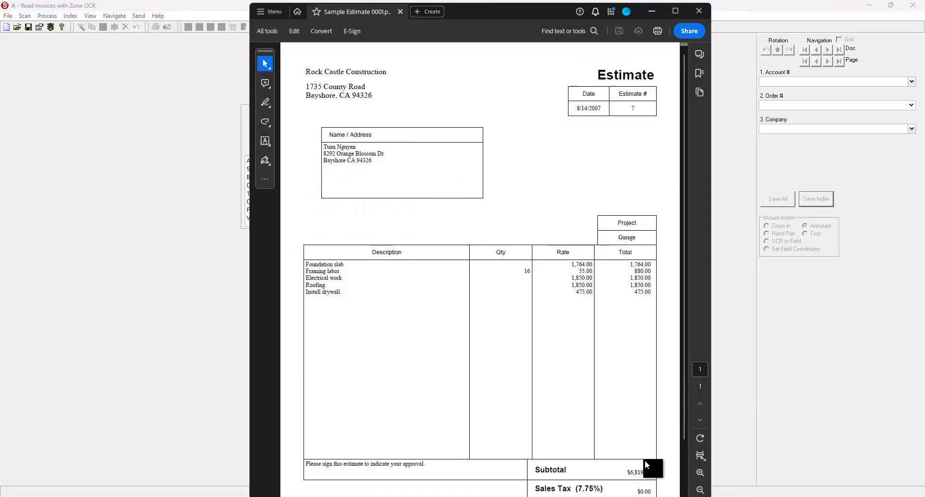
pyautogui.moveTo(299, 94); pyautogui.dragTo(372, 97)
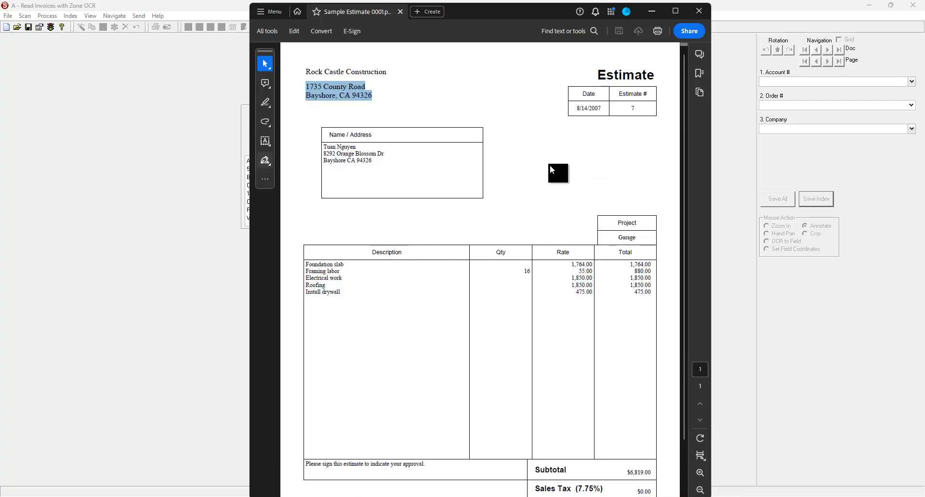
pyautogui.click(700, 11)
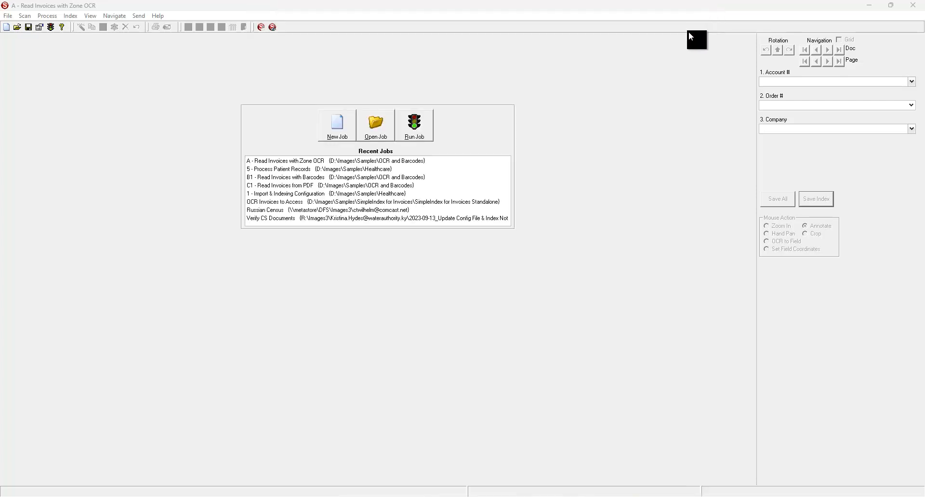
# Open and run the job "C1 - Read Invoices from PDF", and view the enlarged first estimate and its extracted text
pyautogui.doubleClick(273, 187)
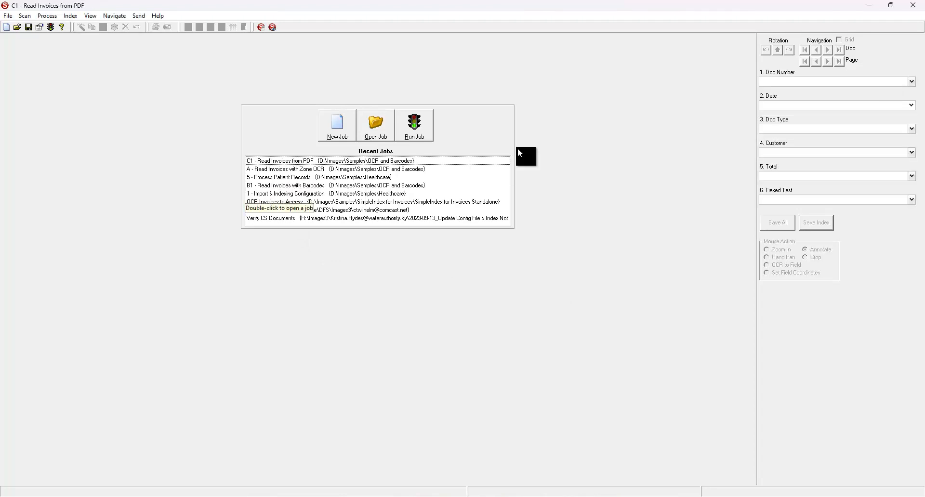
pyautogui.click(427, 137)
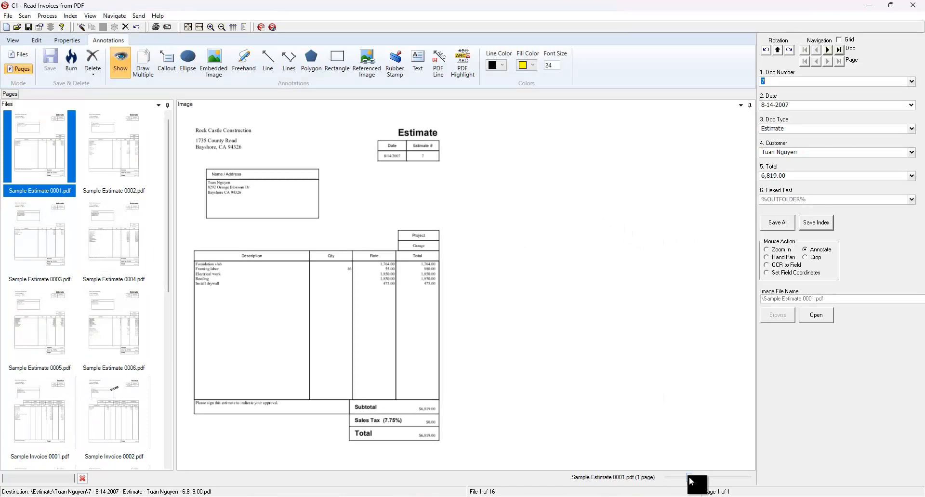
pyautogui.moveTo(689, 477); pyautogui.dragTo(704, 477)
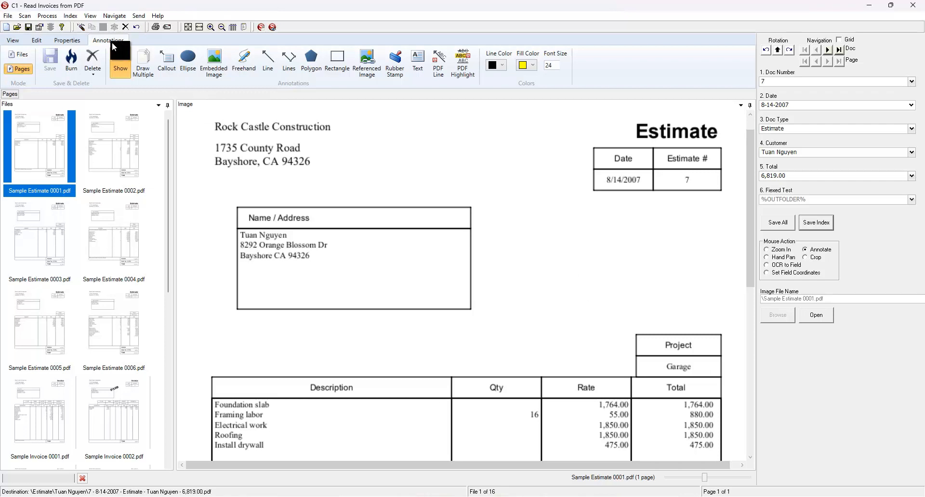
pyautogui.click(242, 28)
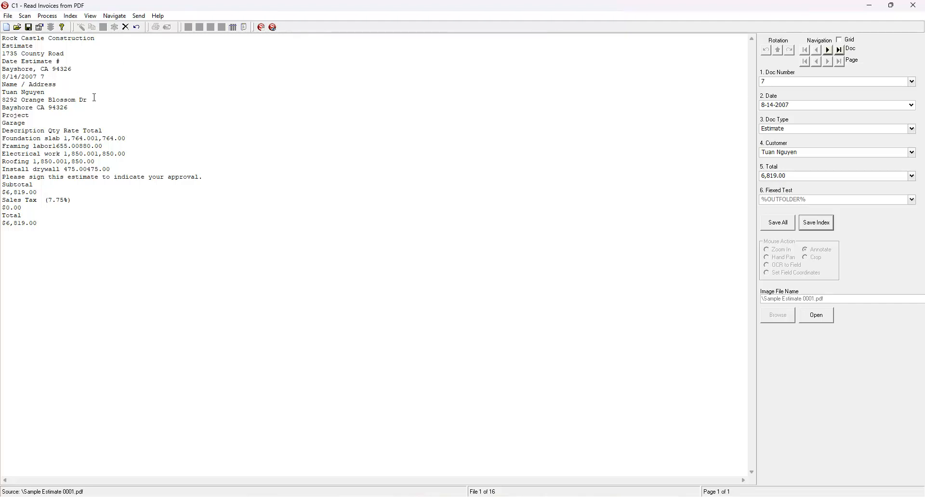
# Return from the extracted text to the page image and open the job's Indexing & File Naming settings
pyautogui.click(242, 27)
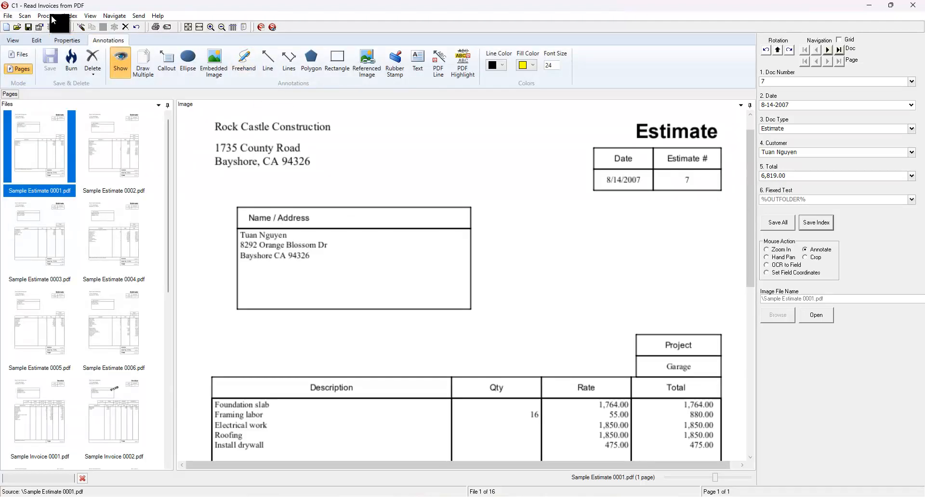
pyautogui.click(40, 27)
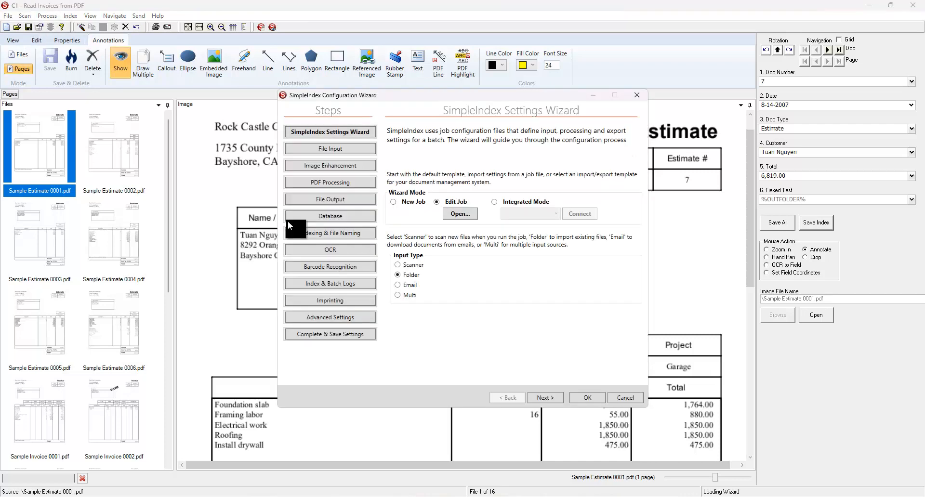
pyautogui.click(303, 235)
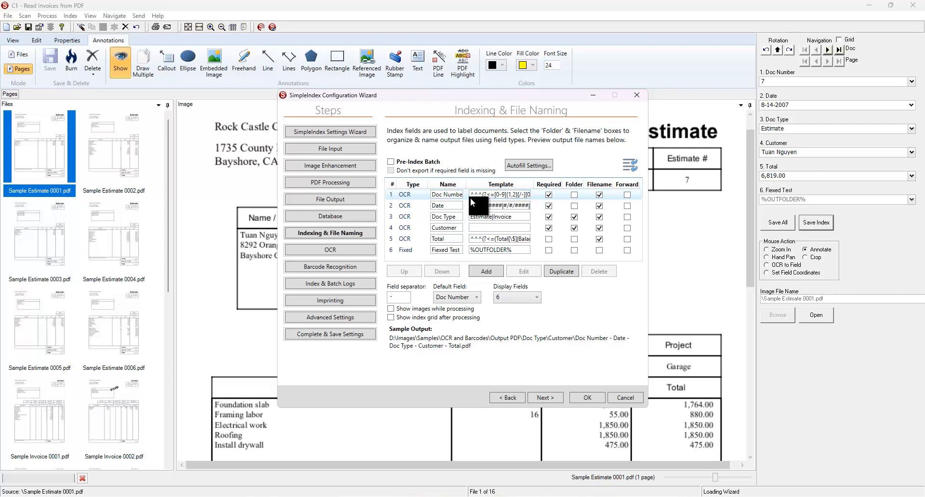
# Examine the templates of the Doc Number, Date and Doc Type fields and close the configuration wizard, discarding changes
pyautogui.moveTo(482, 195); pyautogui.dragTo(533, 193)
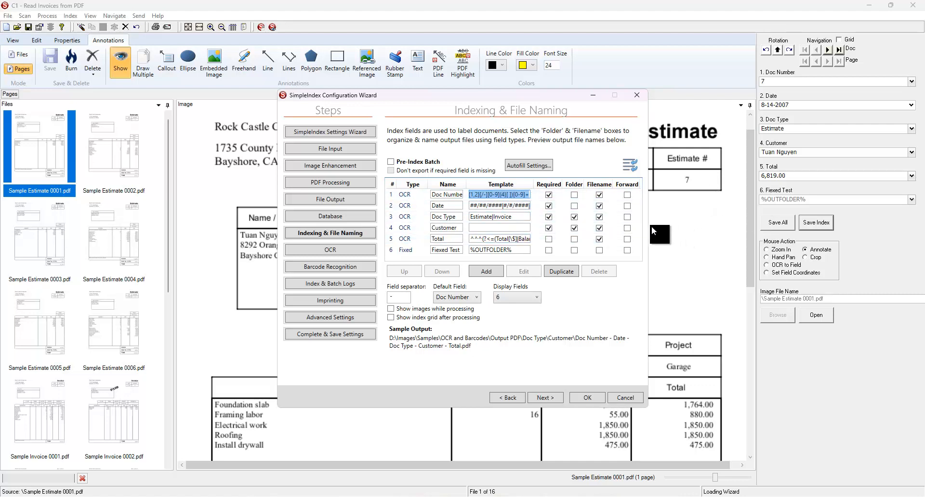
pyautogui.click(526, 206)
pyautogui.moveTo(526, 208)
pyautogui.mouseDown()
pyautogui.moveTo(541, 205)
pyautogui.moveTo(536, 213)
pyautogui.mouseUp()
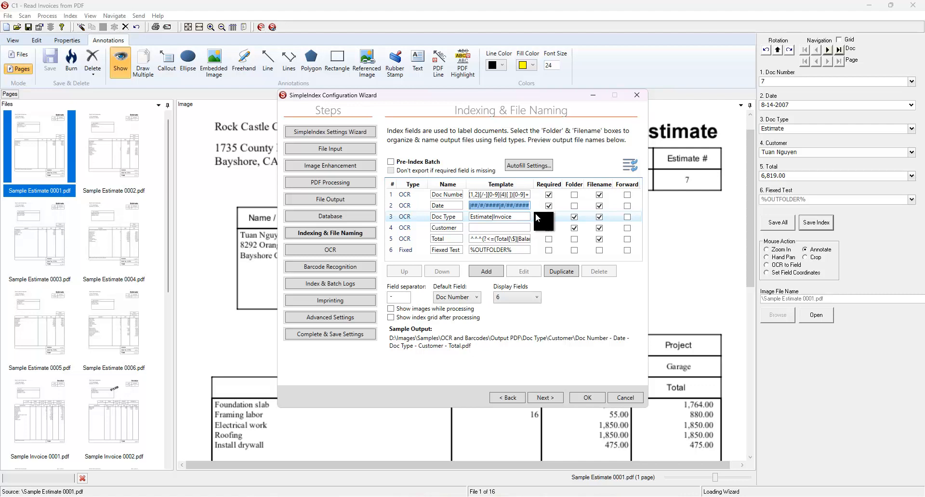
pyautogui.click(515, 216)
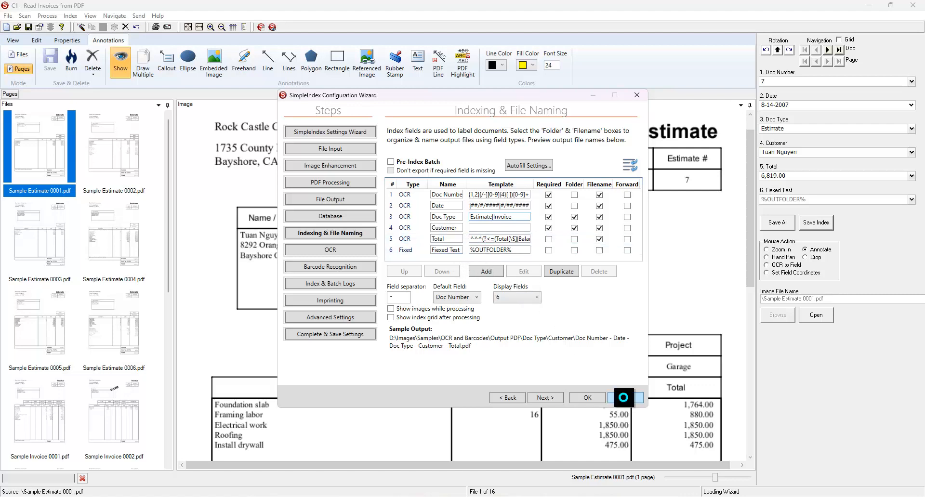
pyautogui.click(626, 397)
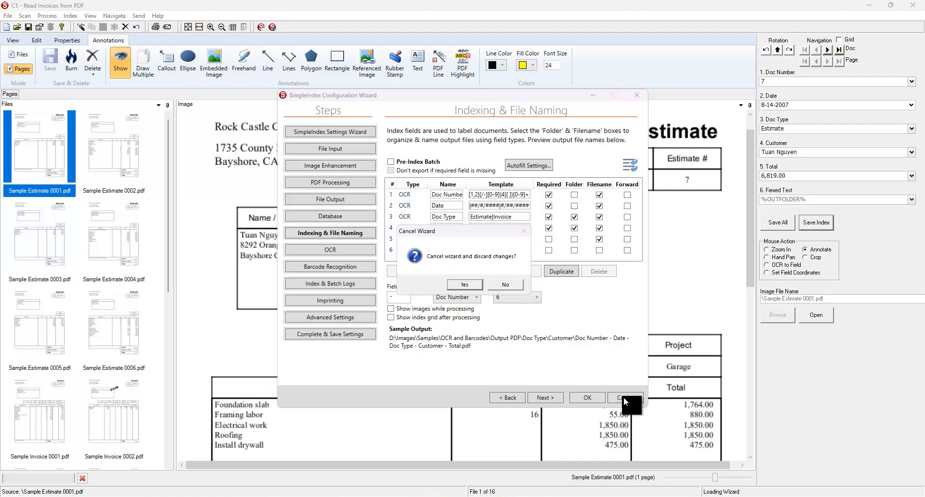
pyautogui.click(465, 284)
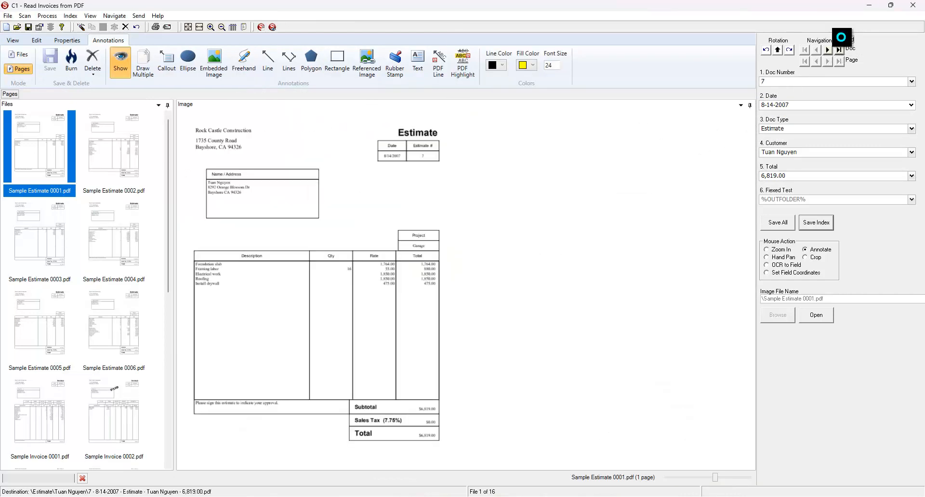
# Check invoice 67 in the index grid, save all indexes with their current values and release the batch
pyautogui.click(840, 40)
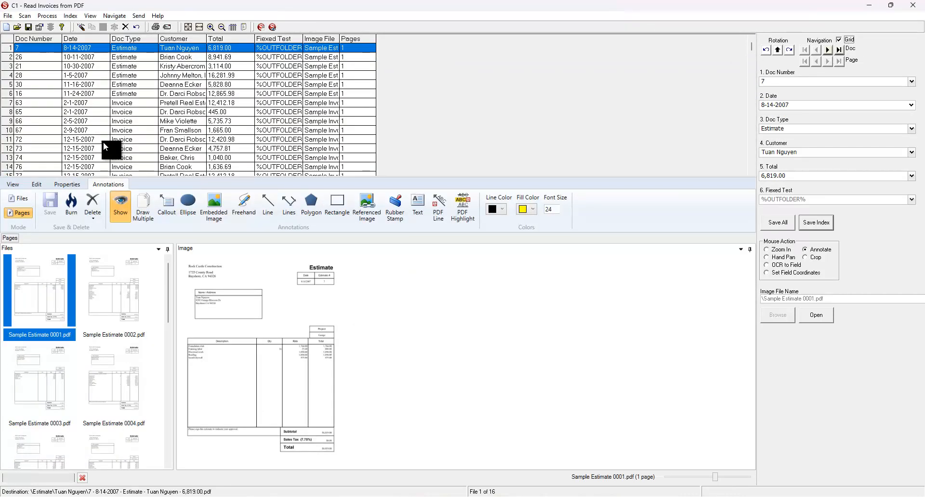
pyautogui.click(77, 130)
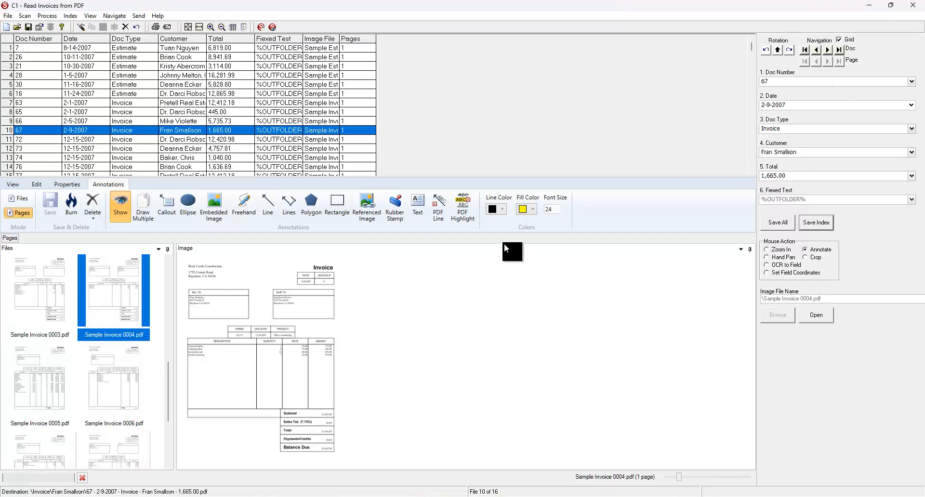
pyautogui.click(771, 224)
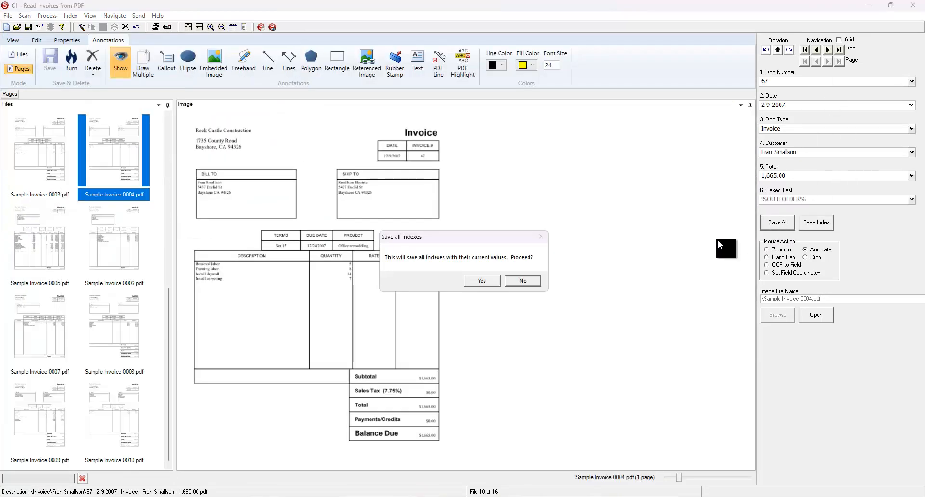
pyautogui.click(481, 282)
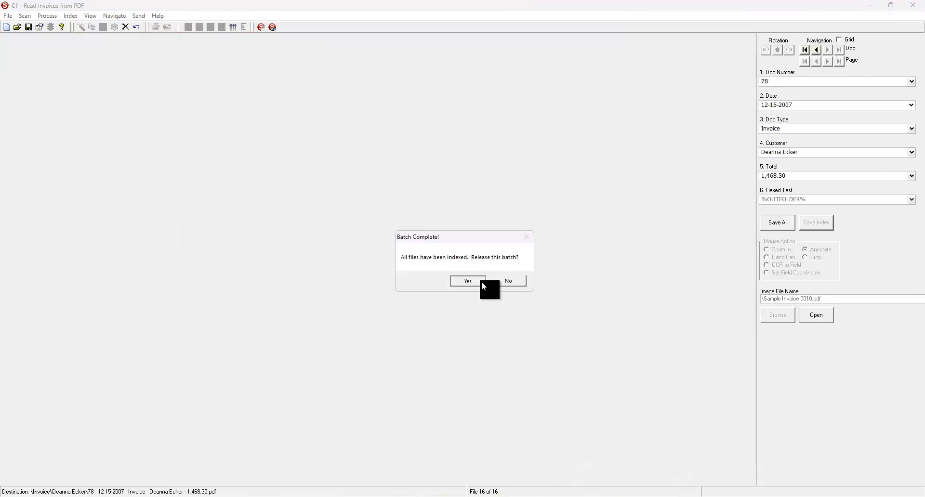
pyautogui.click(481, 281)
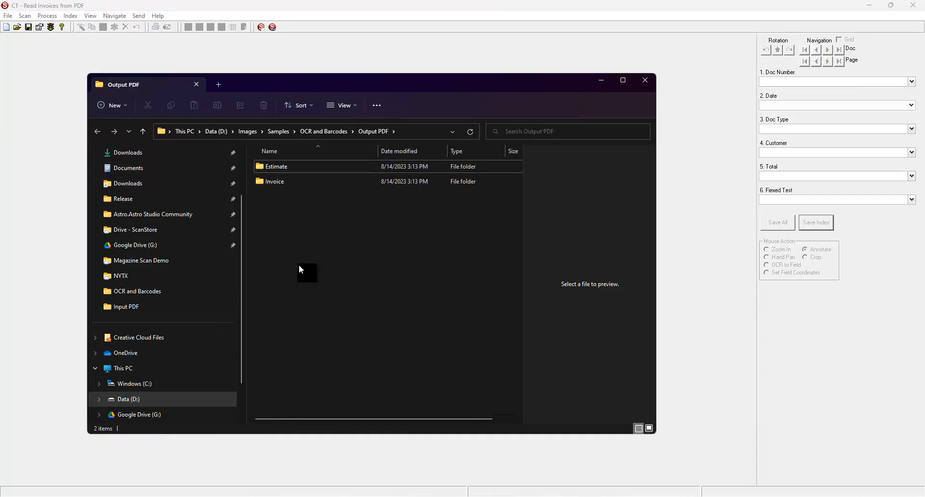
# Open the first customer's subfolder inside the Estimate folder of Output PDF to inspect the exported estimate
pyautogui.doubleClick(275, 170)
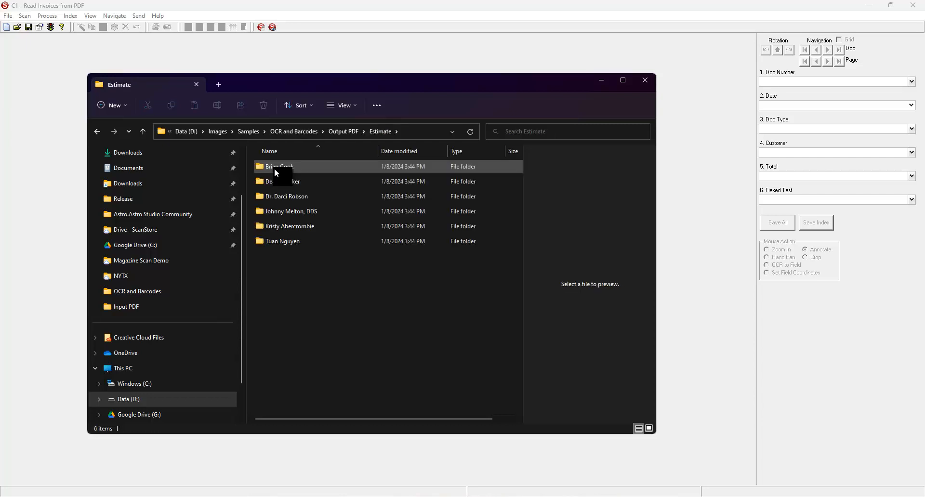
pyautogui.doubleClick(274, 169)
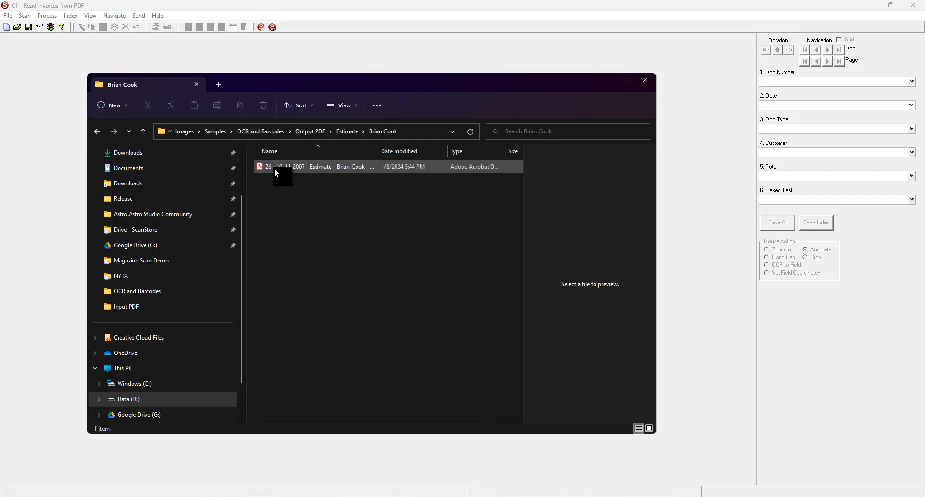